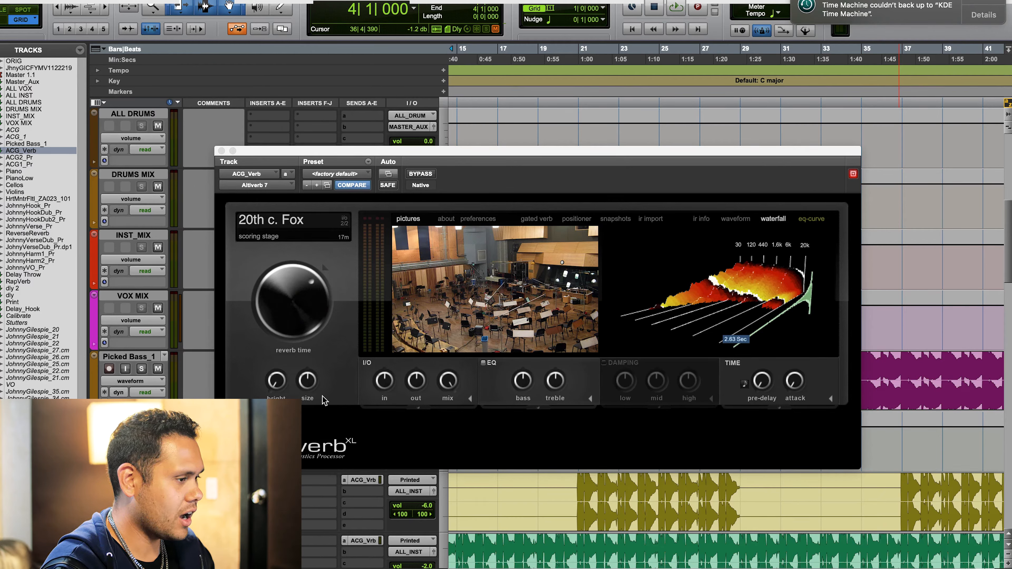
- Open the impulse response browser from the reverb's room picture and display the studio & scoring category
mouse_move(498, 282)
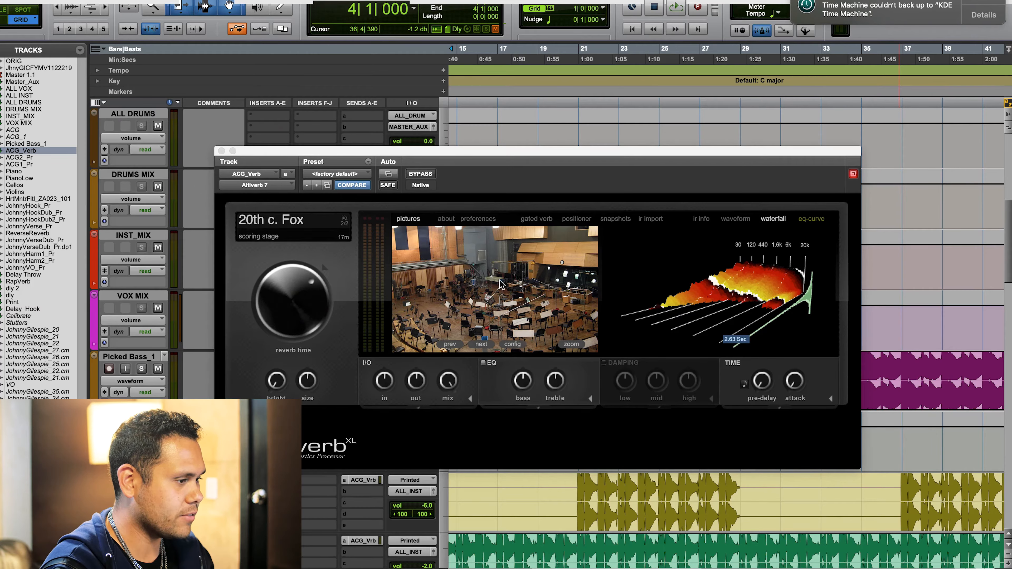
left_click(490, 281)
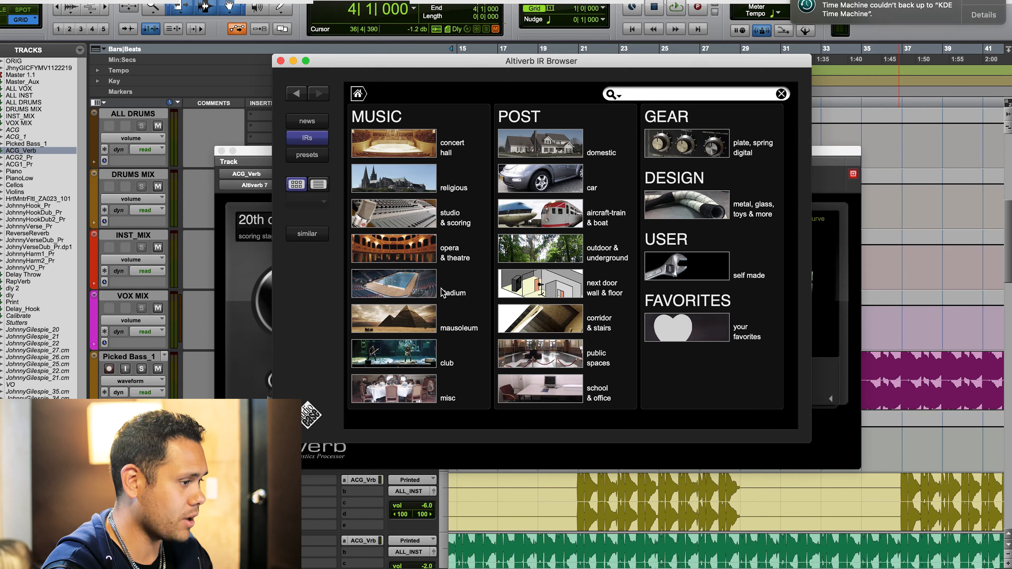
left_click(414, 218)
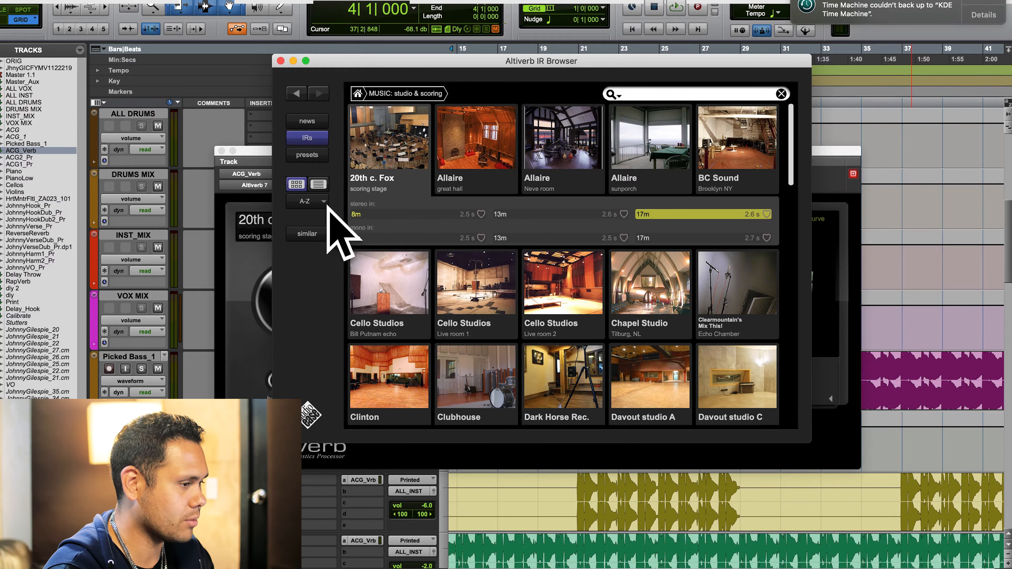
- Look through the studio & scoring rooms and load the Jet Studio echo chamber impulse response
scroll(398, 266, "down", 10)
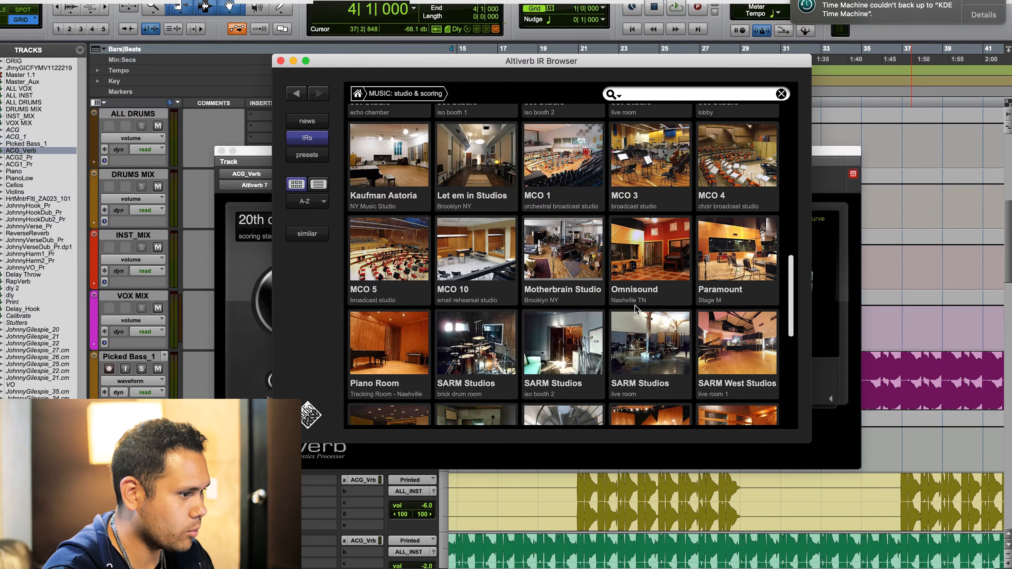
scroll(692, 287, "down", 2)
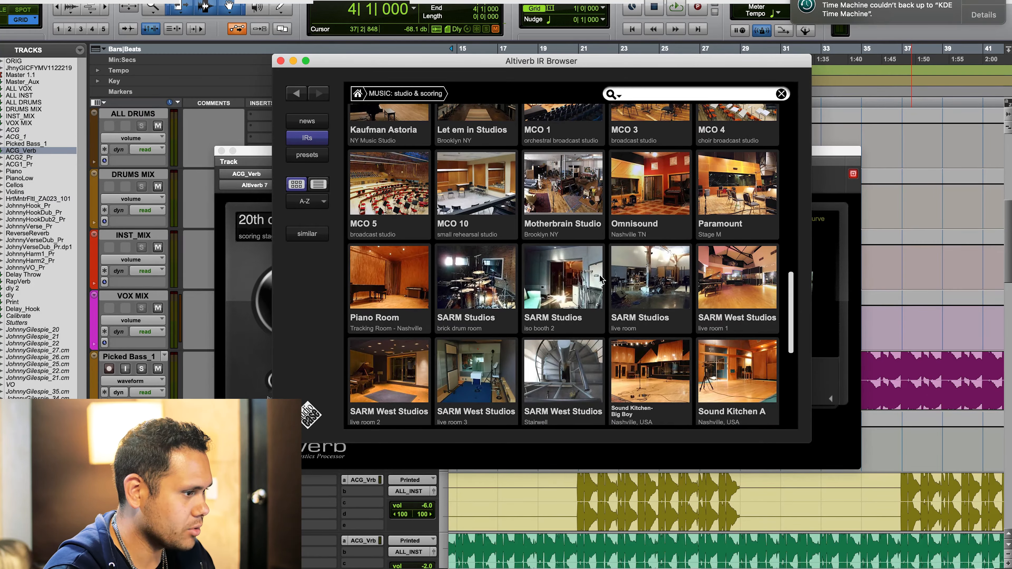
scroll(702, 267, "down", 6)
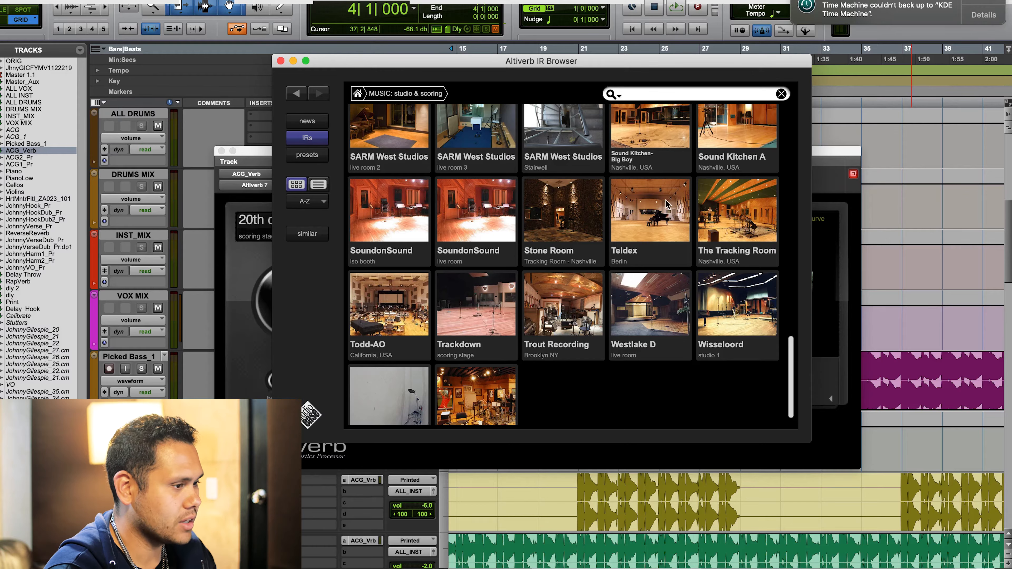
scroll(649, 208, "up", 1)
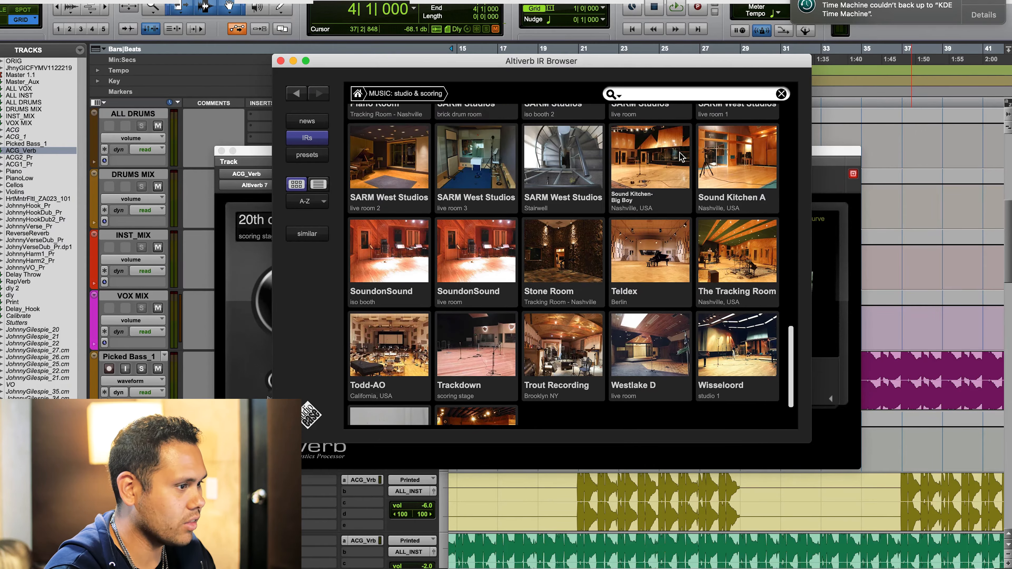
scroll(675, 208, "up", 10)
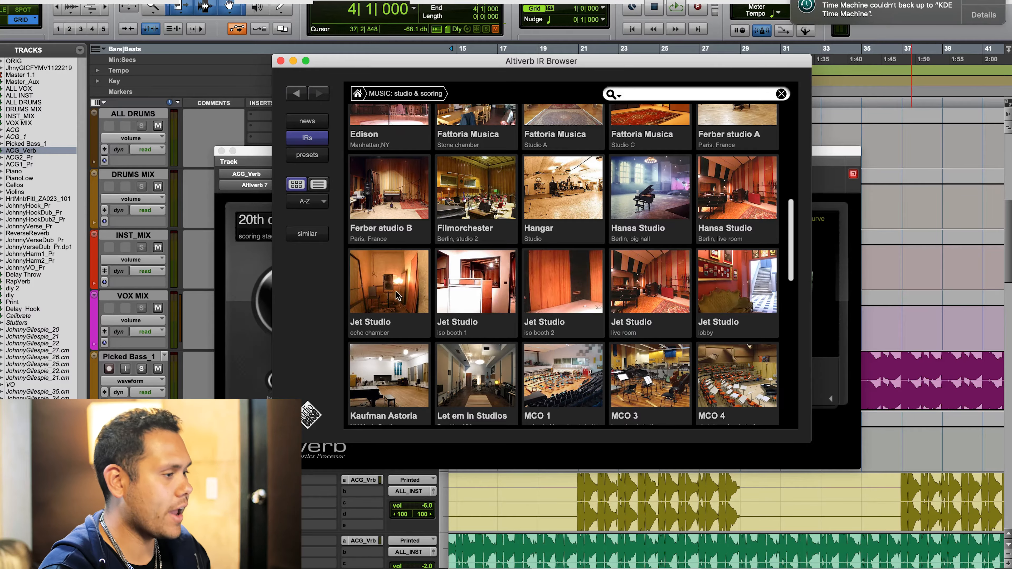
left_click(389, 275)
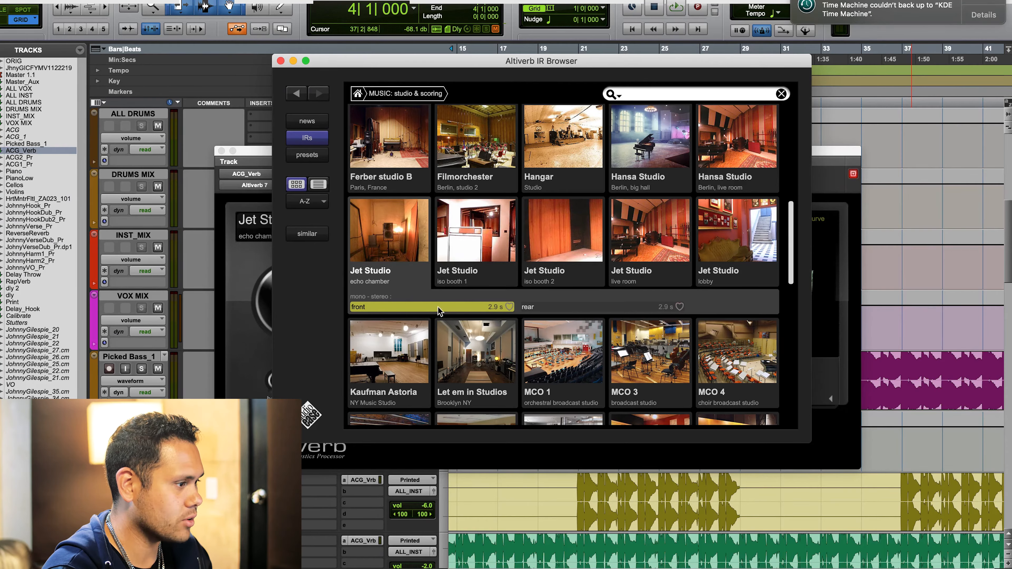
- Return to the category overview and load Disney Hall, LA Philharmonic, from the concert hall category
scroll(696, 303, "up", 10)
left_click(358, 94)
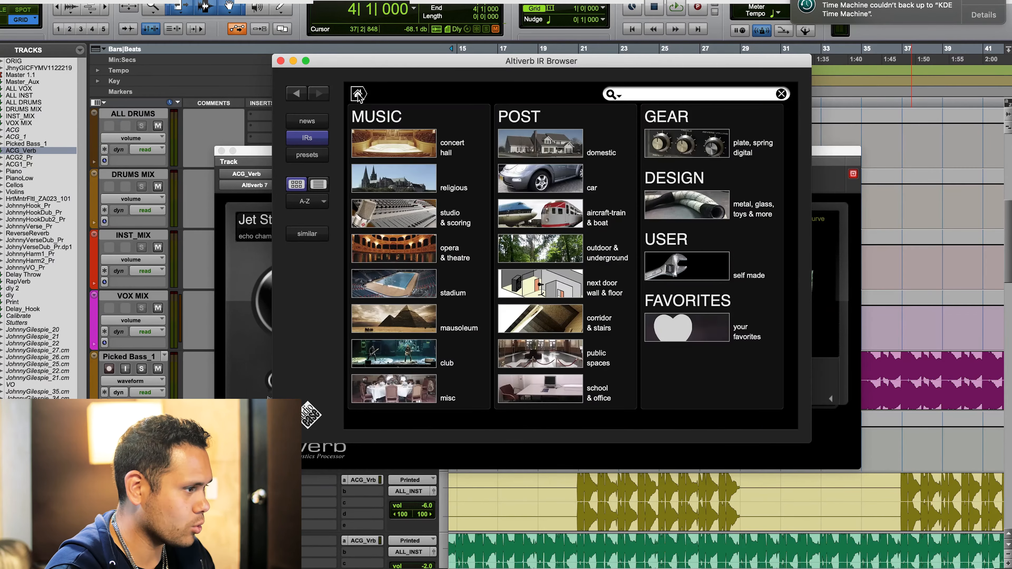
left_click(413, 144)
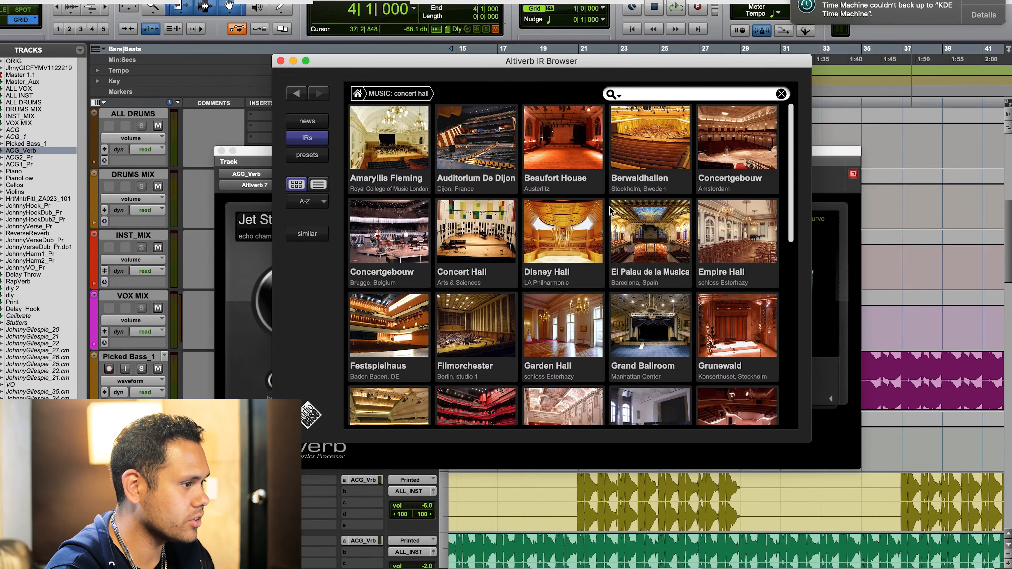
left_click(556, 239)
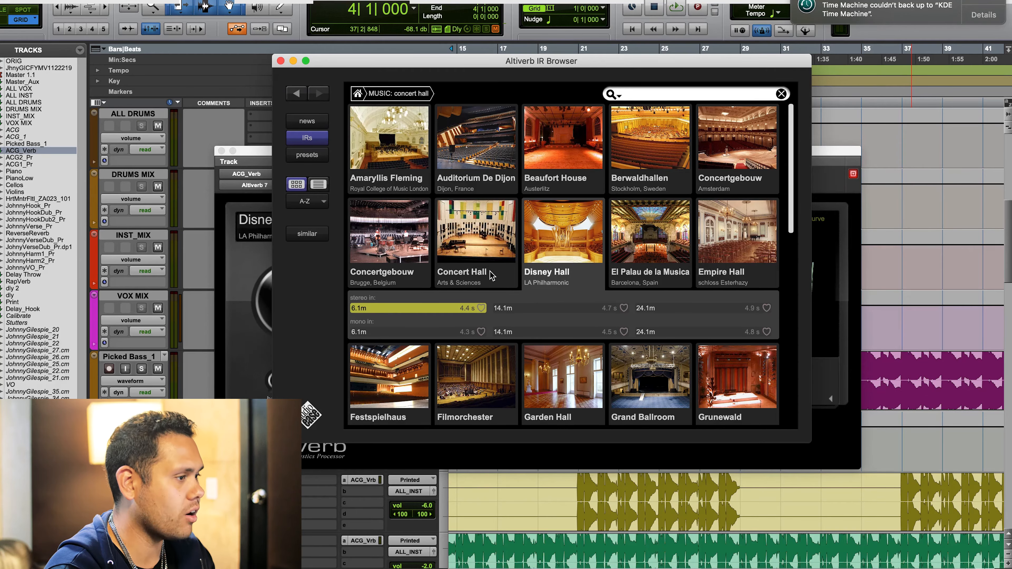
- Load the Sydney Opera House from the concert halls and choose its 6m stage rear position
scroll(580, 244, "down", 2)
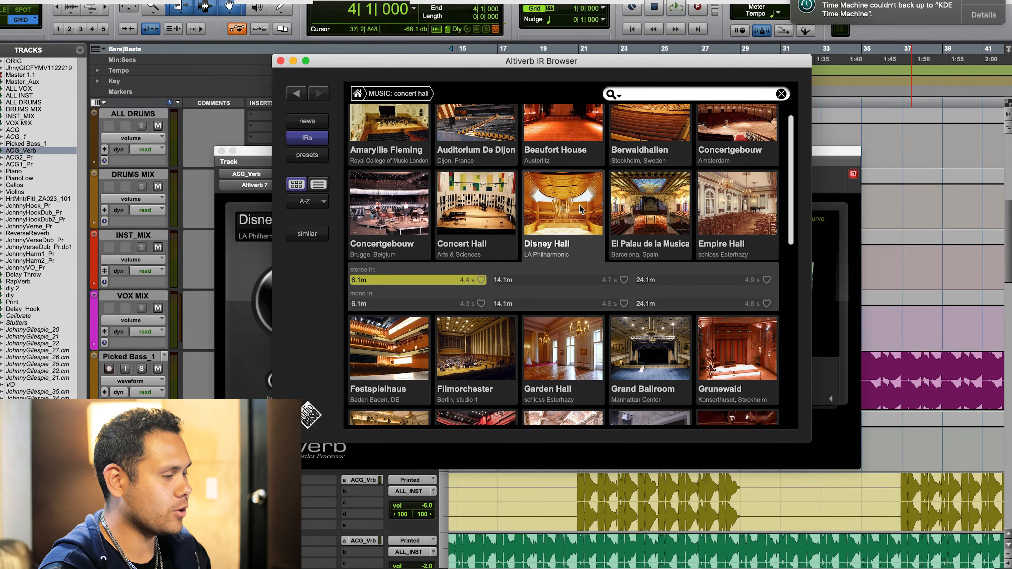
scroll(571, 205, "down", 10)
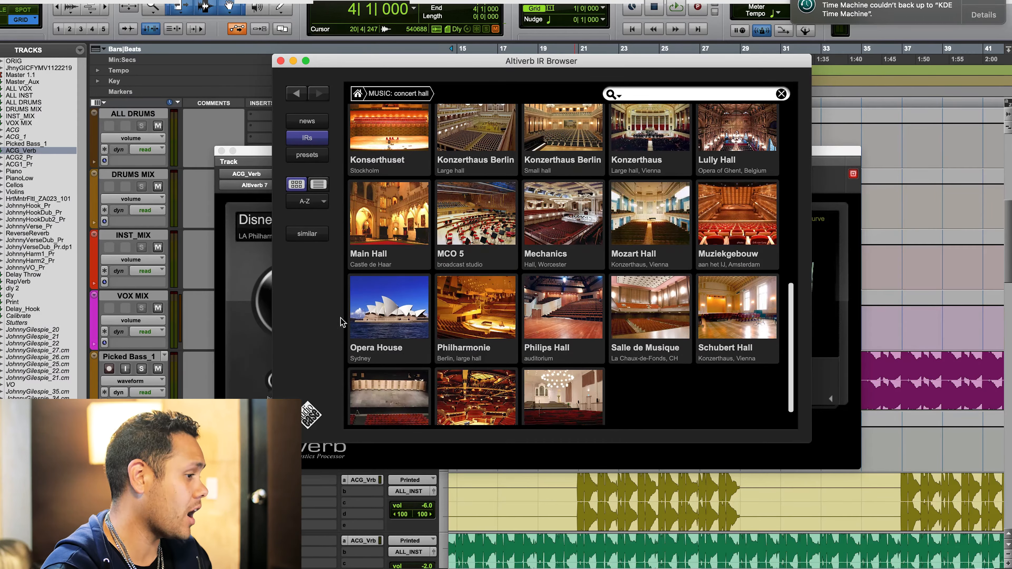
left_click(383, 317)
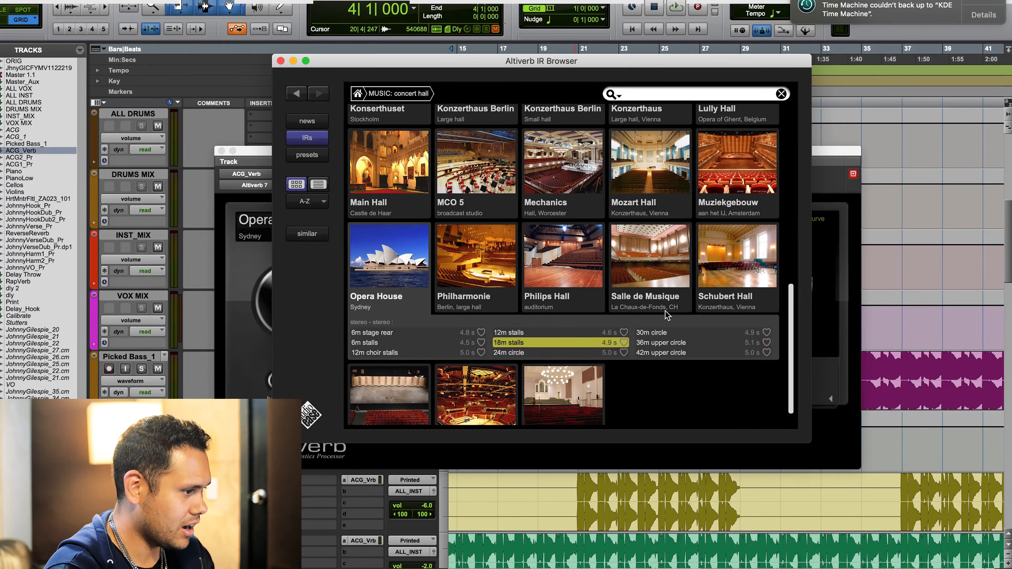
left_click(451, 334)
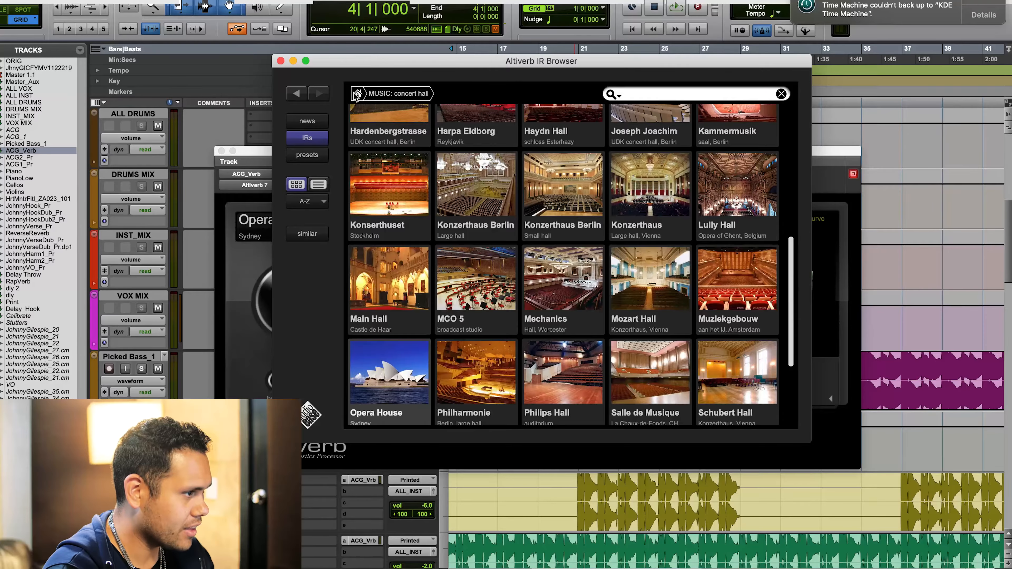
- Switch to the religious category, look through the churches and load Dome Chapel, Renswoude
left_click(357, 94)
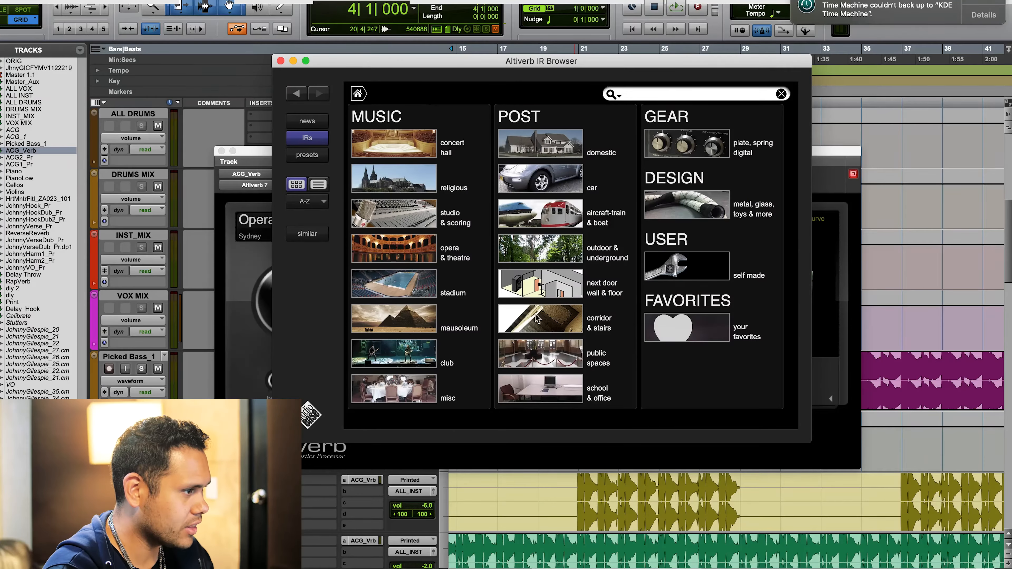
left_click(413, 183)
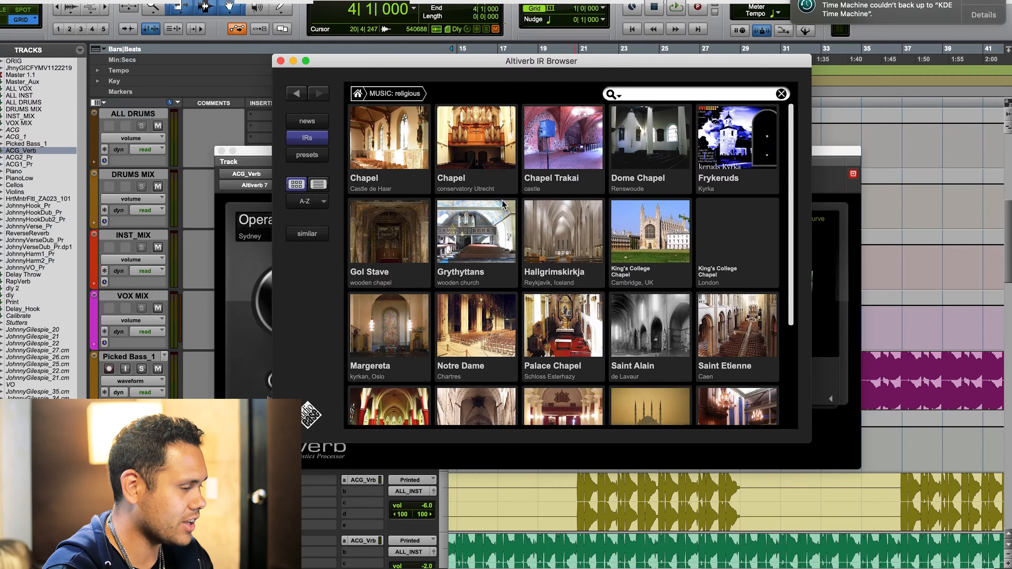
scroll(609, 264, "down", 5)
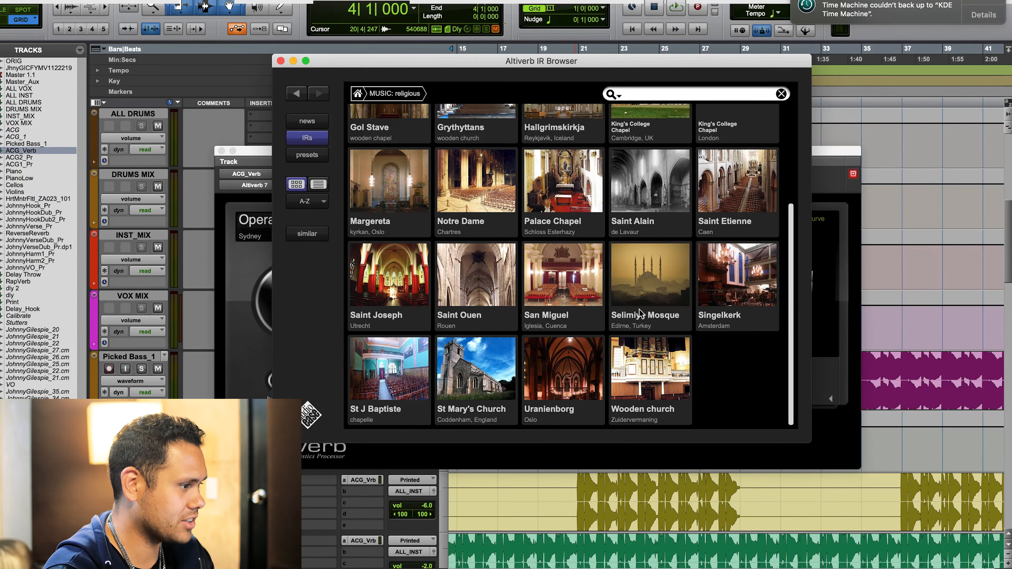
scroll(629, 311, "up", 1)
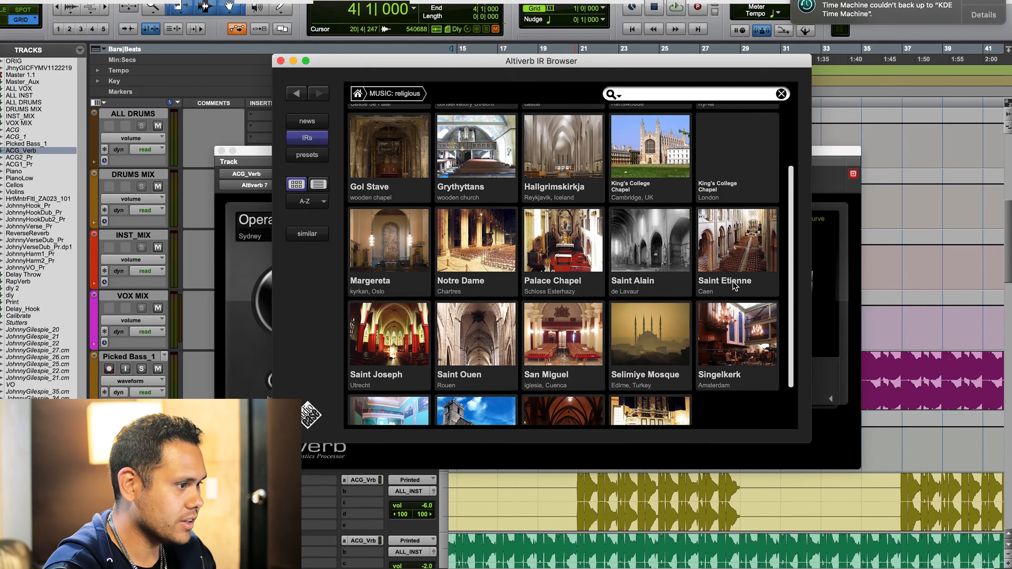
scroll(734, 290, "up", 3)
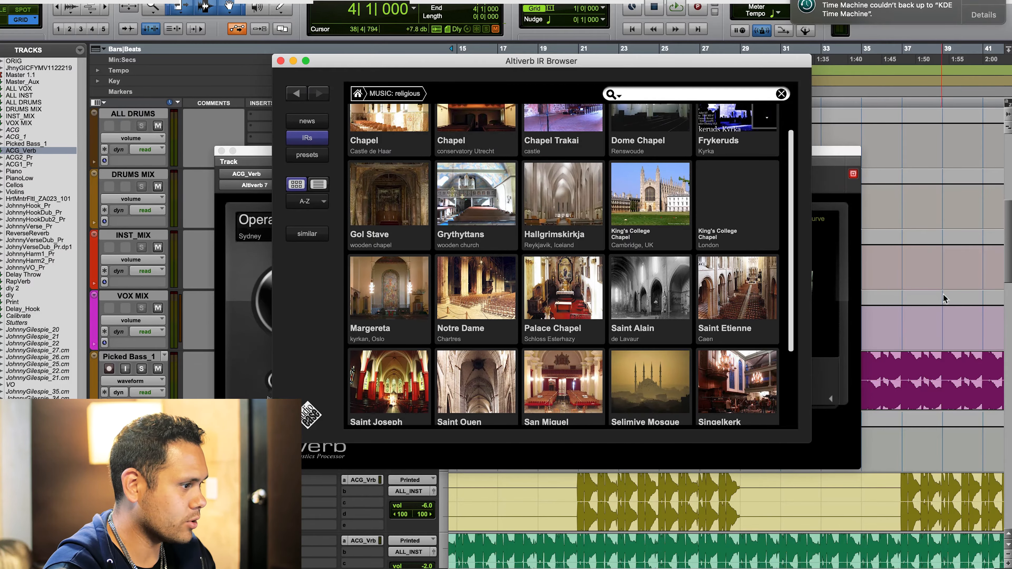
scroll(654, 235, "up", 1)
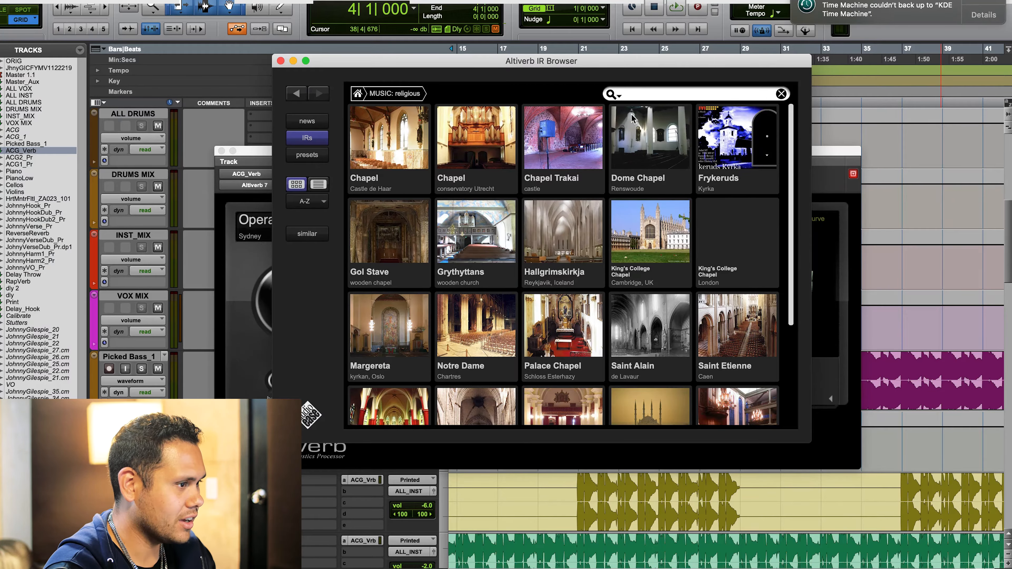
left_click(643, 129)
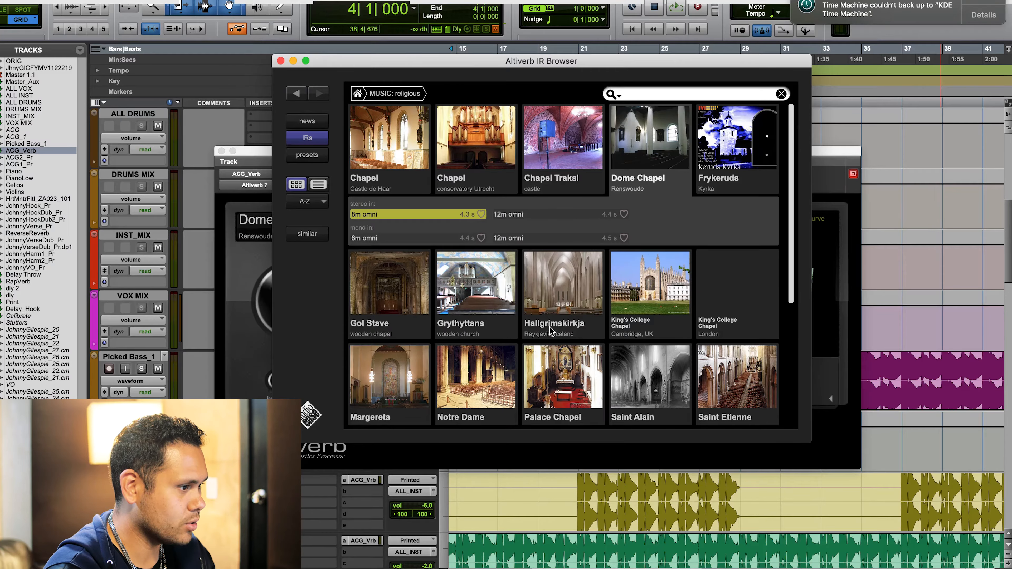
- Load the Grythyttans wooden church impulse response and replace it with Notre Dame, Chartres
scroll(551, 334, "down", 2)
left_click(484, 224)
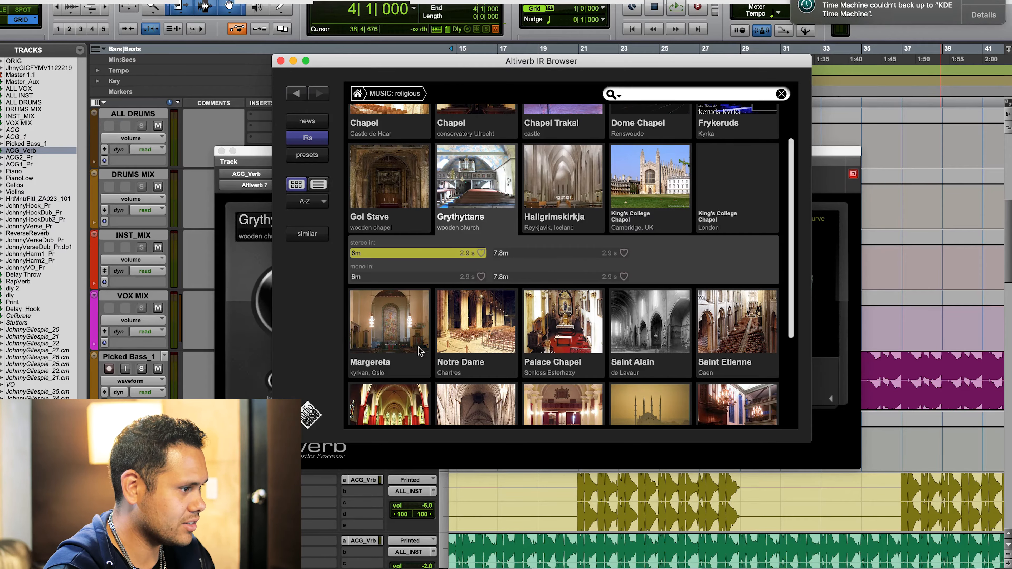
left_click(474, 335)
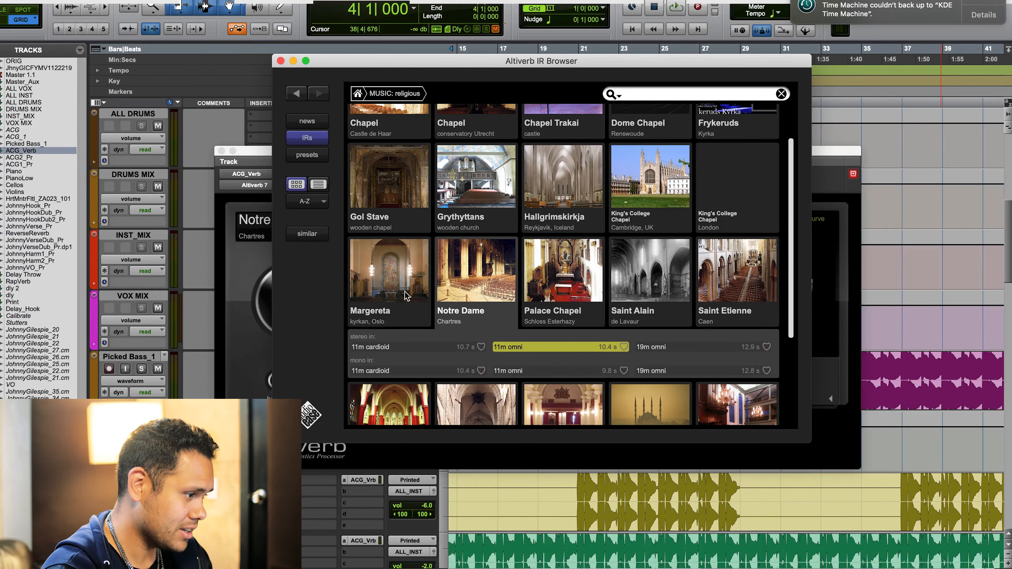
- Return to the category overview and load Wembley Stadium, London, from the stadium category
left_click(358, 95)
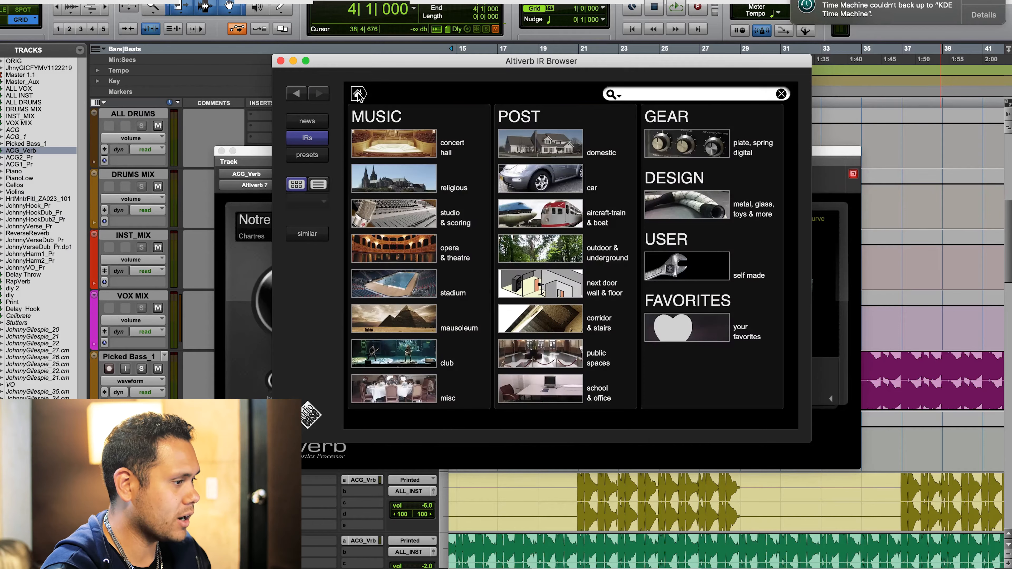
left_click(419, 284)
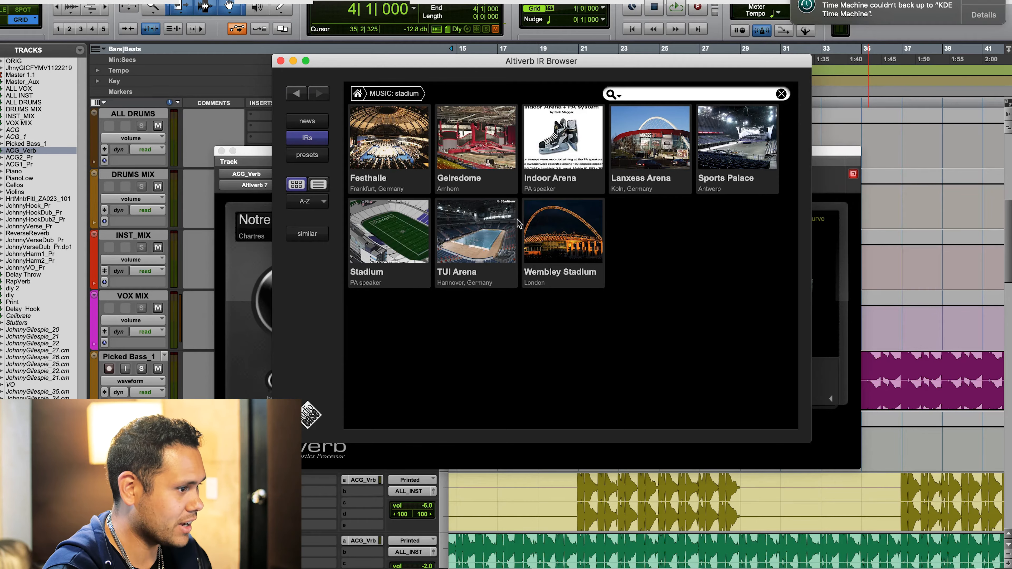
left_click(562, 236)
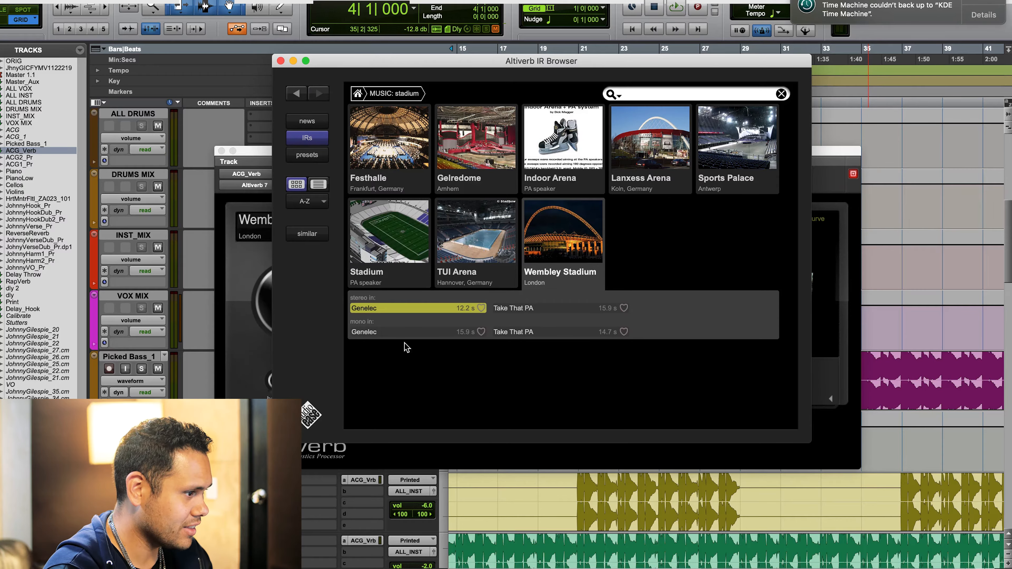
- Load The Great Pyramid, Kings Chamber, Giza, from the mausoleum category as the reverb's impulse response
left_click(357, 93)
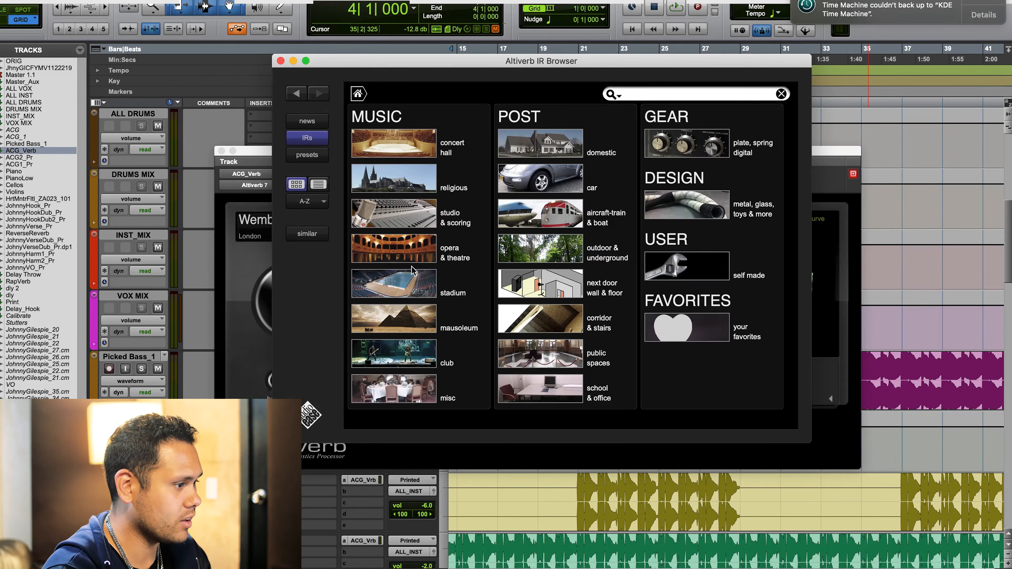
left_click(400, 326)
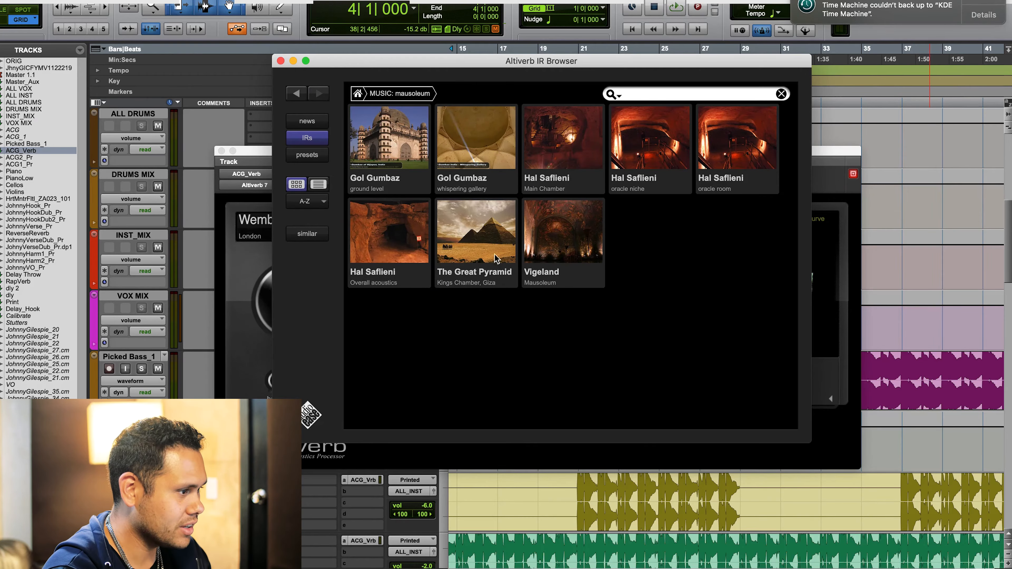
left_click(463, 245)
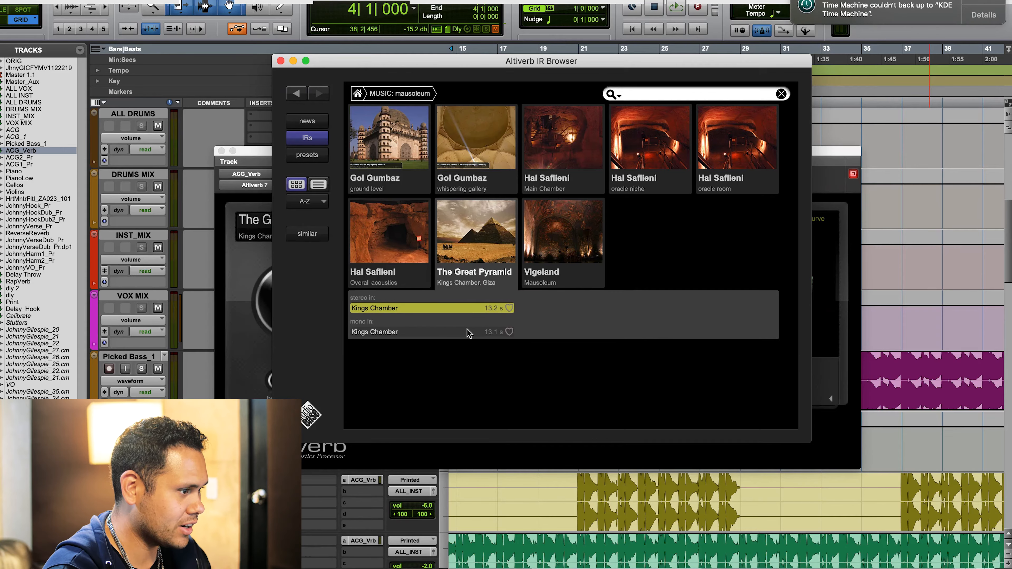
- Close the impulse response browser and move the Altiverb plug-in window clear of the track inserts and sends
left_click(358, 94)
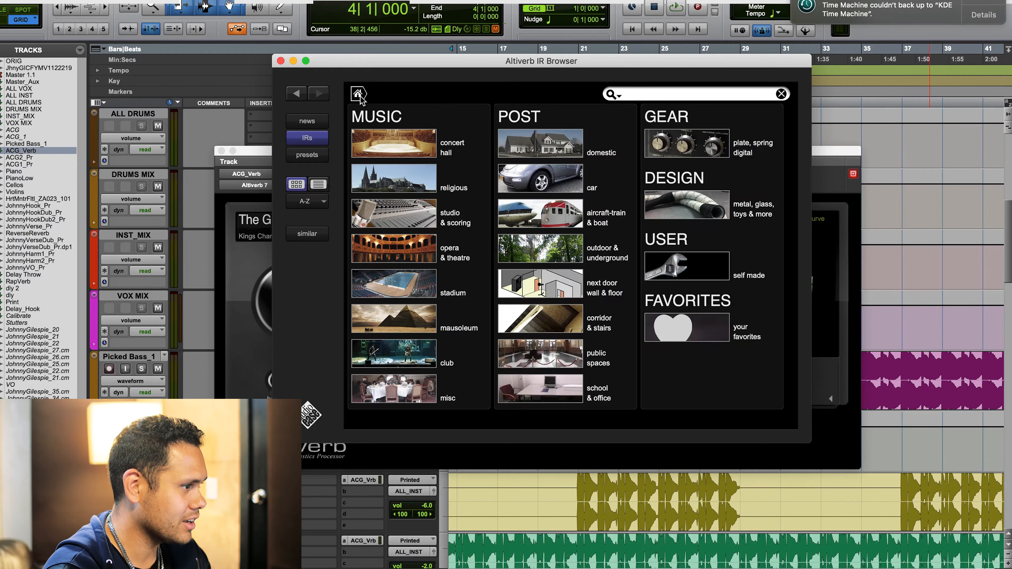
left_click(281, 61)
left_click_drag(528, 163, 749, 2)
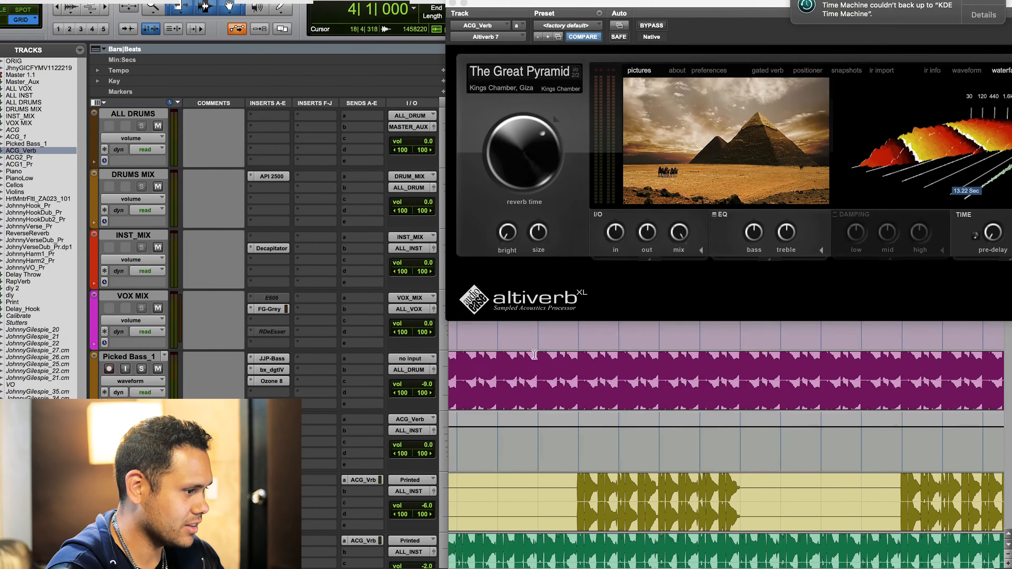
- Play the session from bar 4 to hear the Great Pyramid reverb, with the ACG_Verb track in view
scroll(604, 359, "left", 10)
scroll(603, 399, "down", 1)
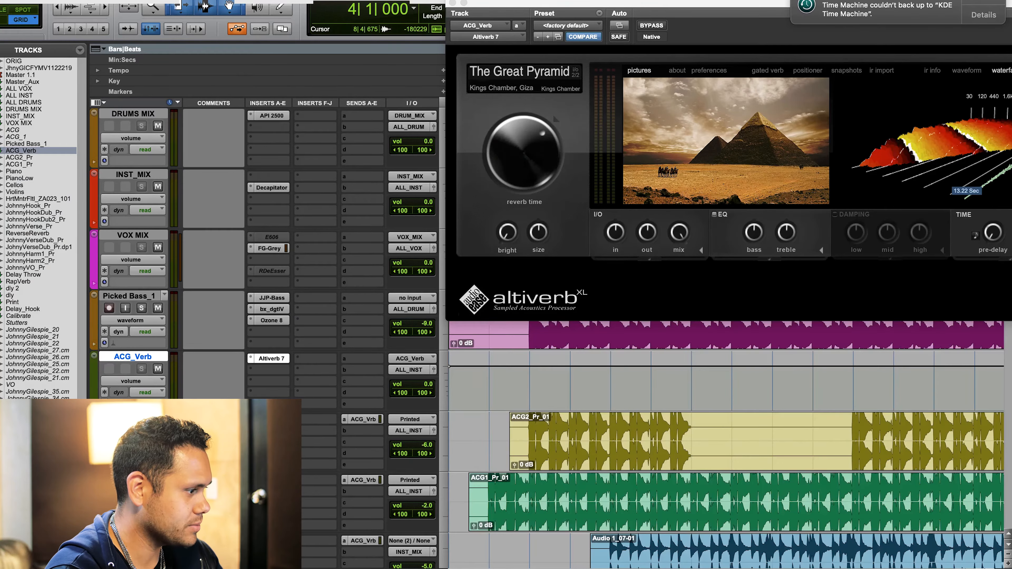
key("space")
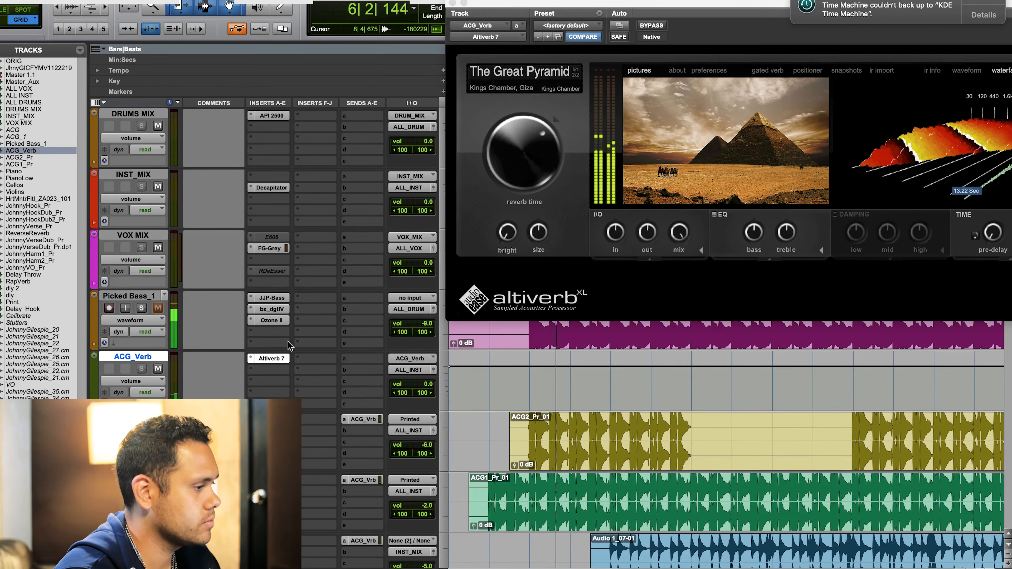
- Open the ACG1_Pr track's send to ACG_Verb and arrange its fader window beside the Altiverb plug-in window
left_click(361, 479)
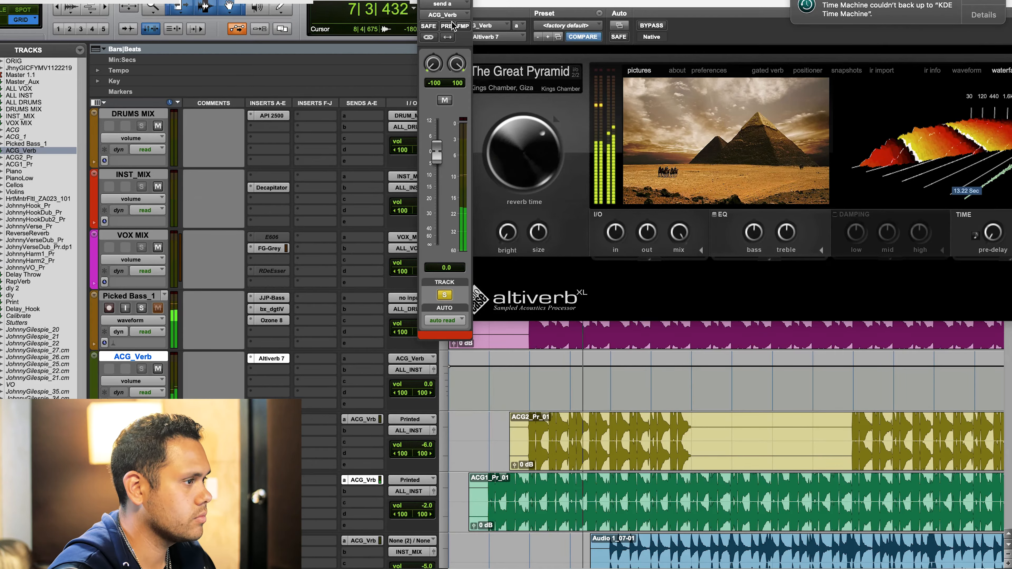
left_click_drag(462, 0, 291, 45)
left_click_drag(705, 7, 544, 142)
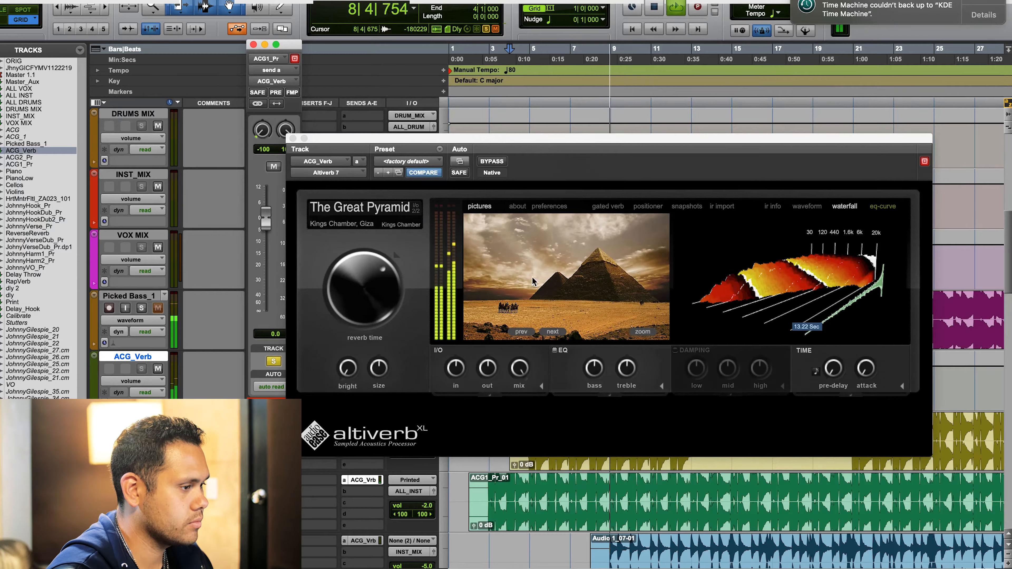
- Load Disney Hall, LA Philharmonic, with the 6.1m stereo-in impulse response from the concert hall category
left_click(560, 267)
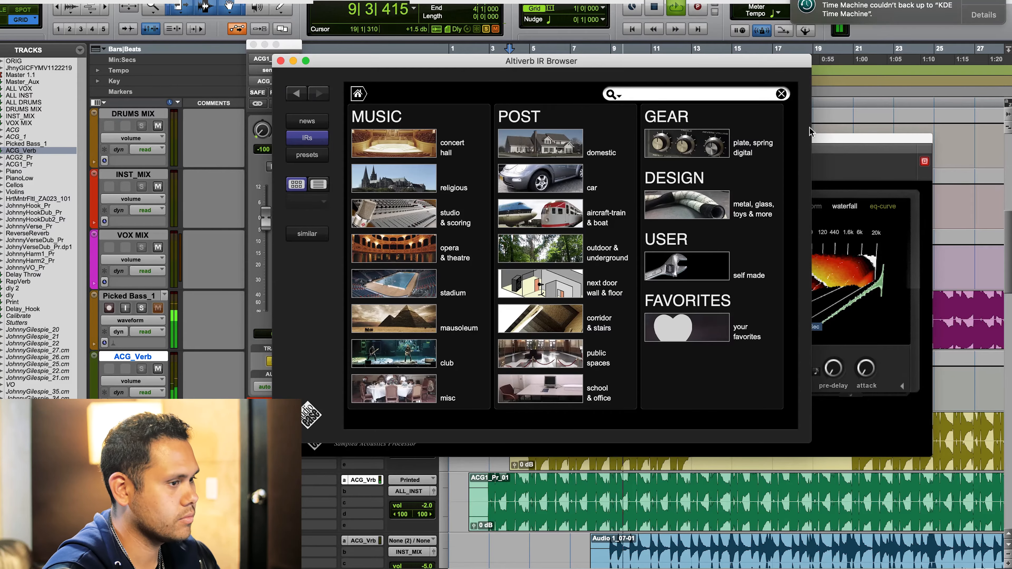
left_click(864, 138)
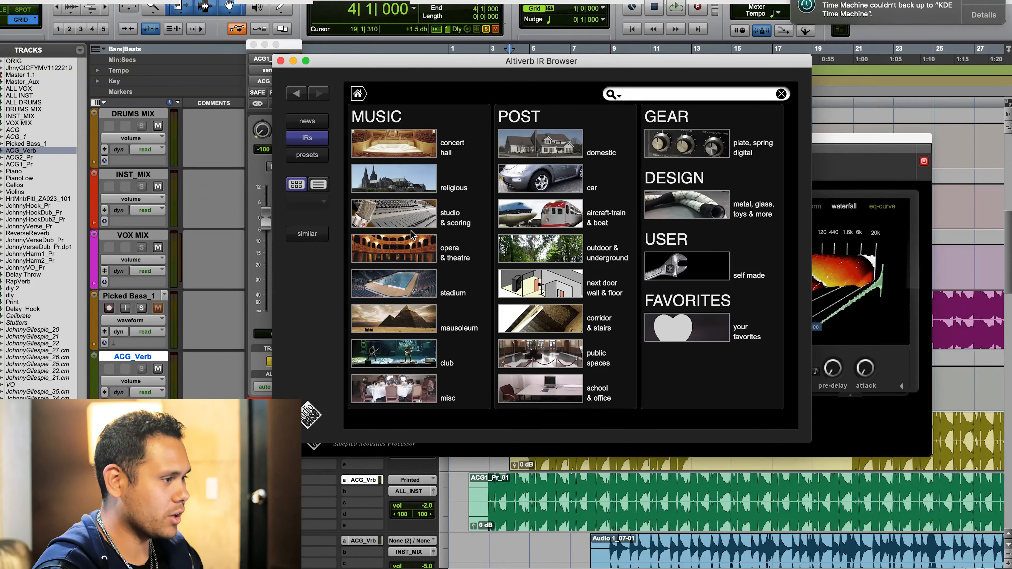
left_click(402, 154)
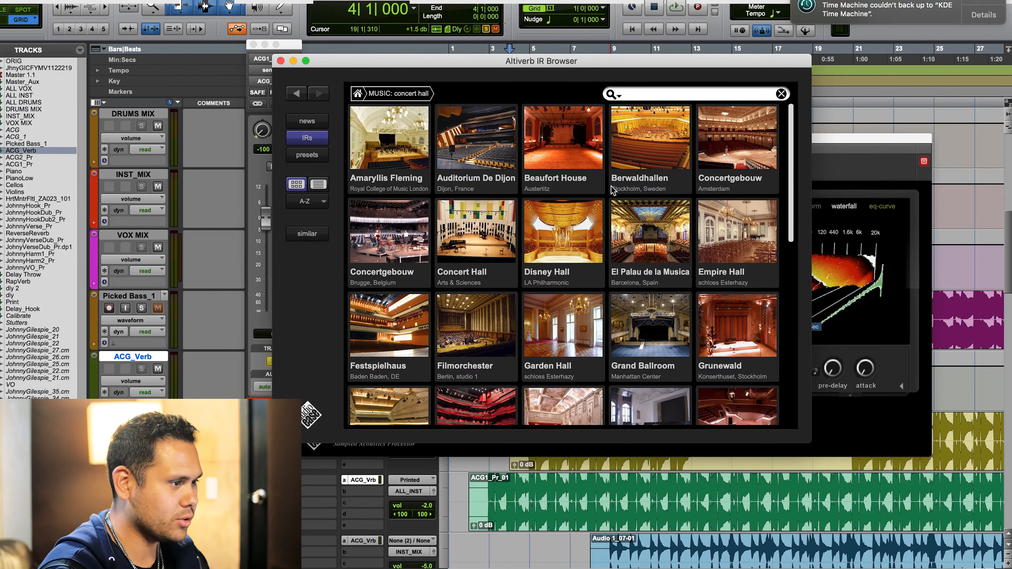
left_click(562, 258)
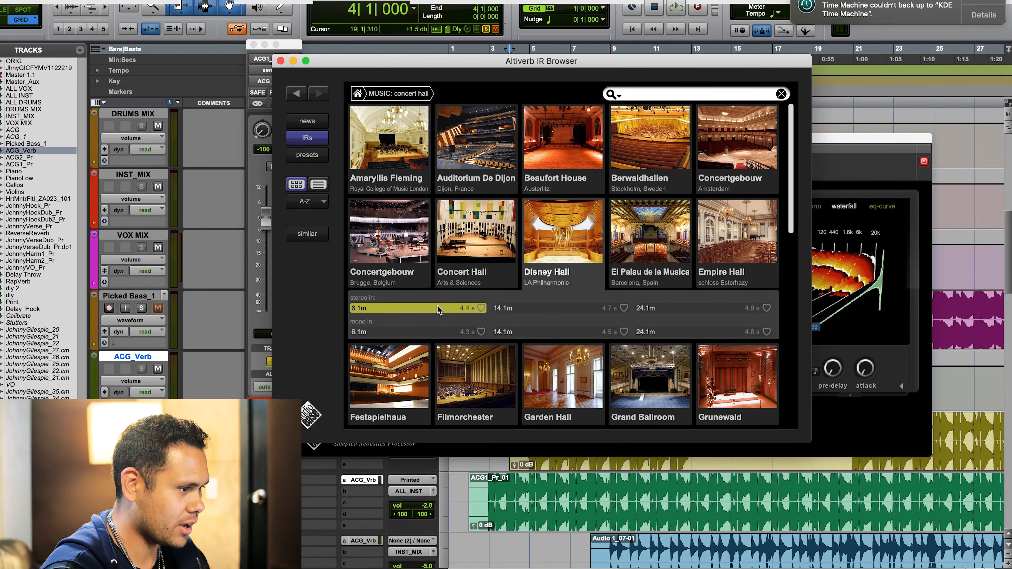
- Play the session to hear the Disney Hall reverb while looking through the other concert halls
key("space")
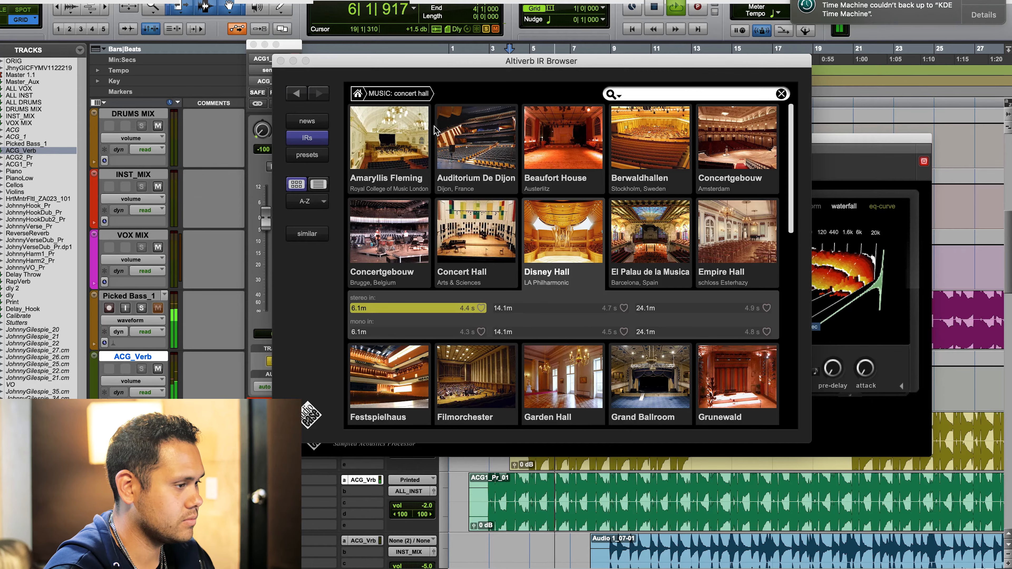
scroll(471, 177, "down", 10)
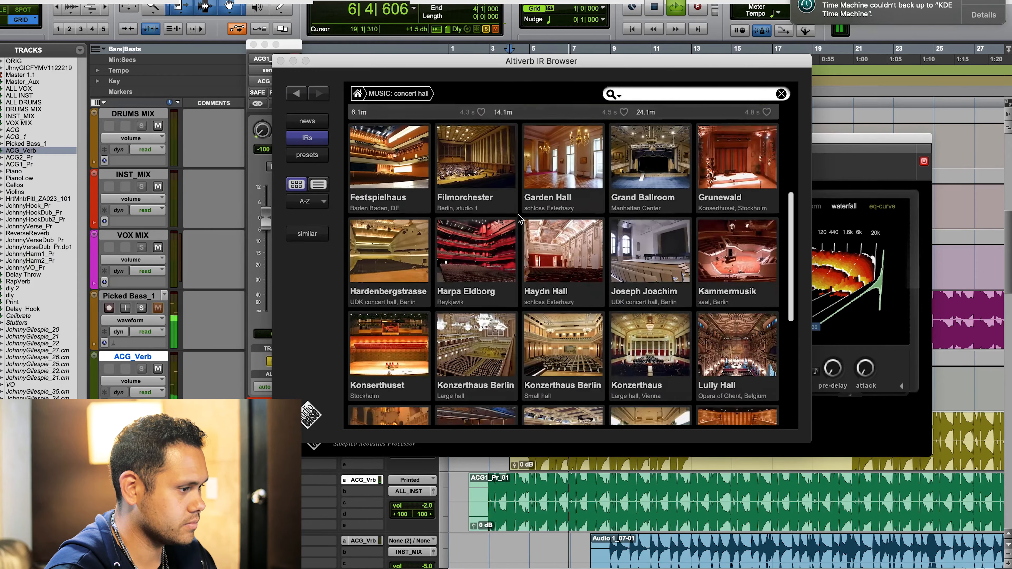
scroll(520, 219, "up", 5)
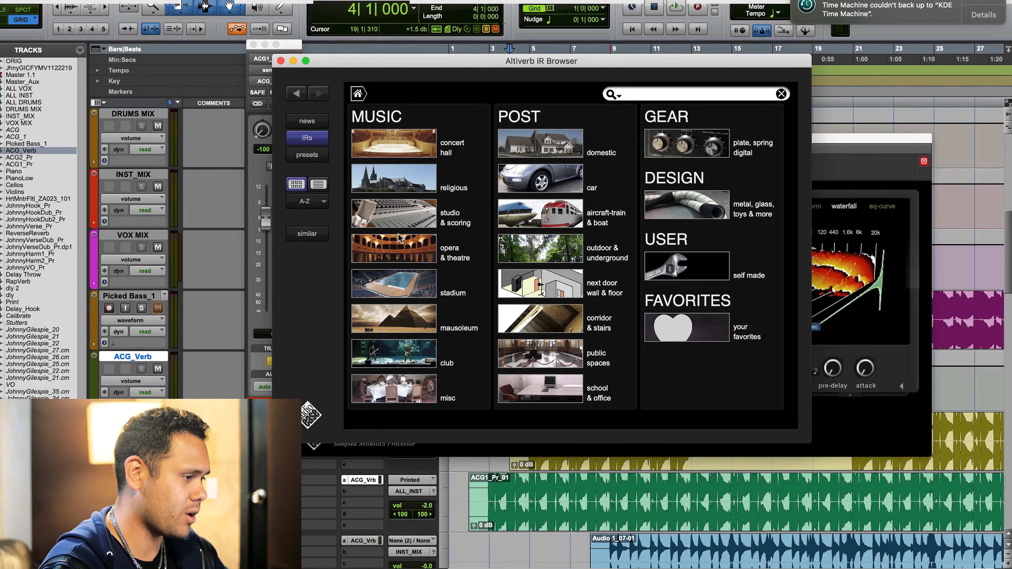
- Load the Jet Studio echo chamber, front position, from the studio & scoring category and play the session through it
key("space")
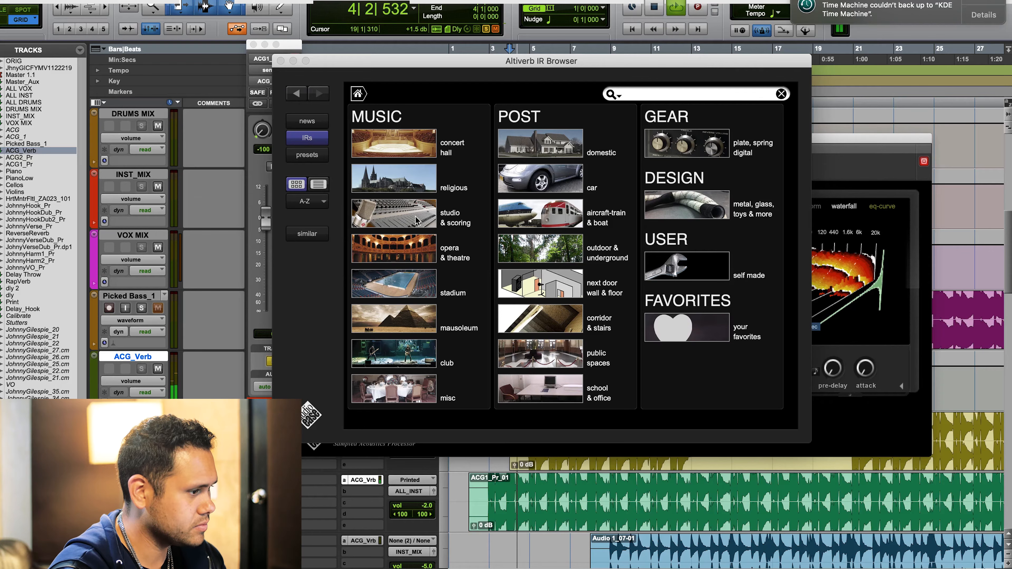
left_click(415, 199)
scroll(400, 366, "down", 5)
scroll(400, 365, "down", 10)
left_click(382, 280)
key("space")
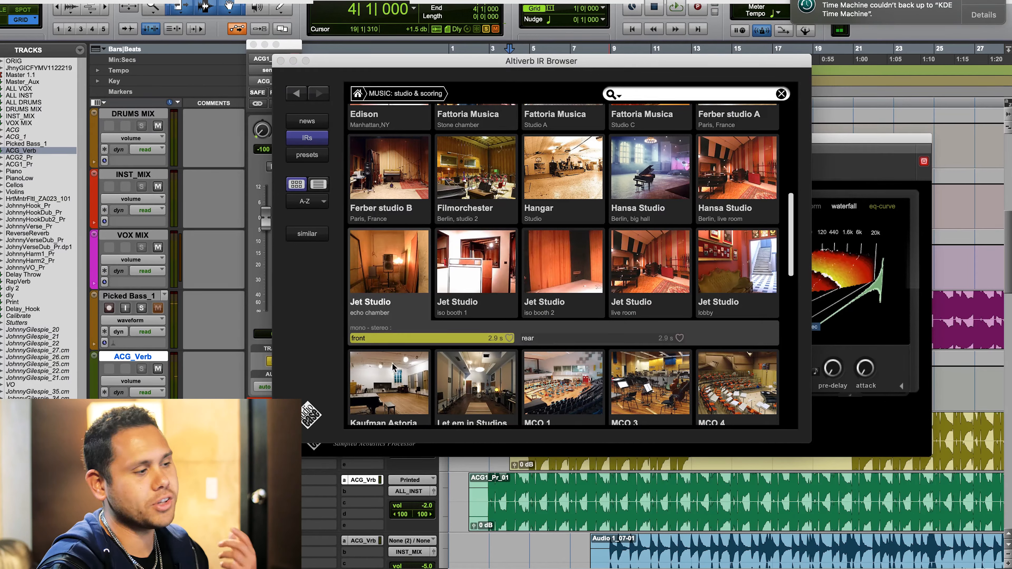
left_click(396, 339)
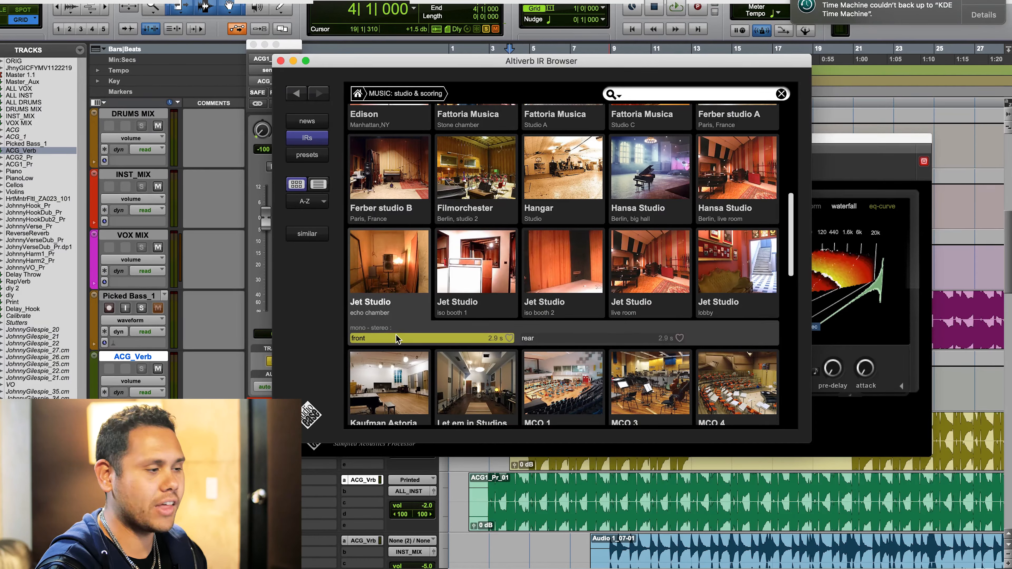
key("space")
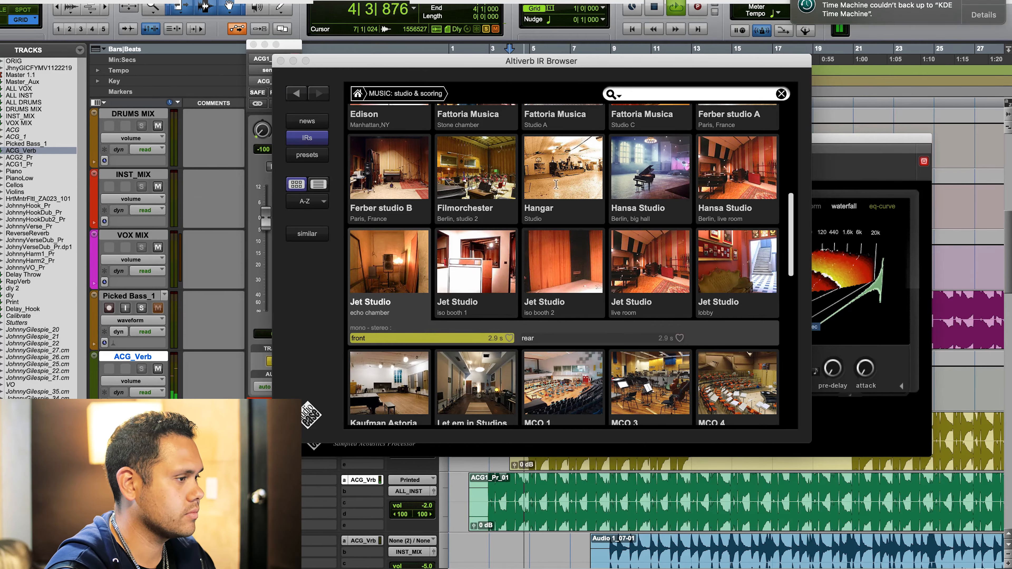
- Move the impulse response browser aside, lower ACG1_Pr's send to ACG_Verb to -10.0 dB and replay the session
left_click_drag(517, 62, 629, 96)
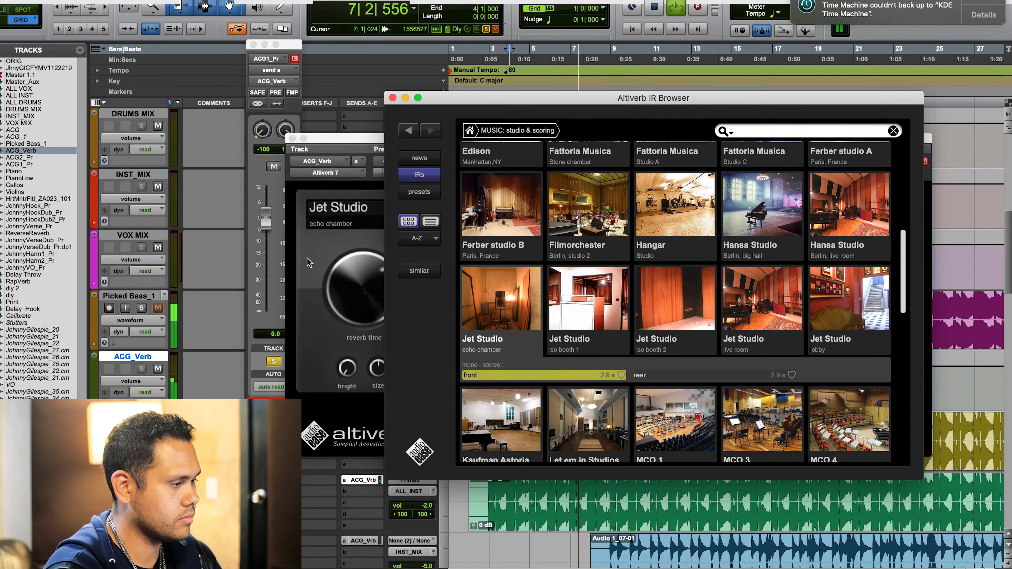
key("space")
left_click_drag(265, 226, 265, 251)
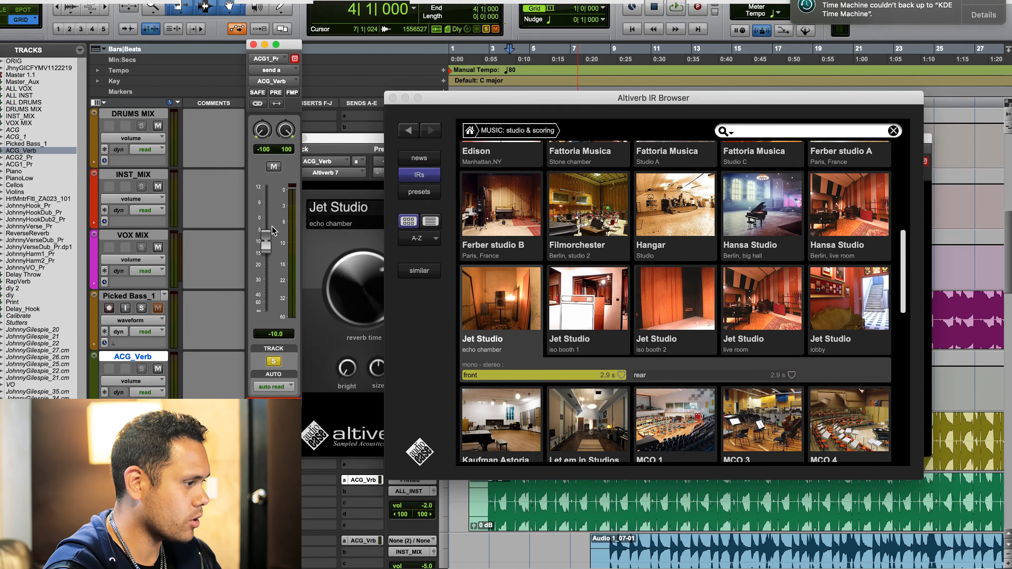
key("space")
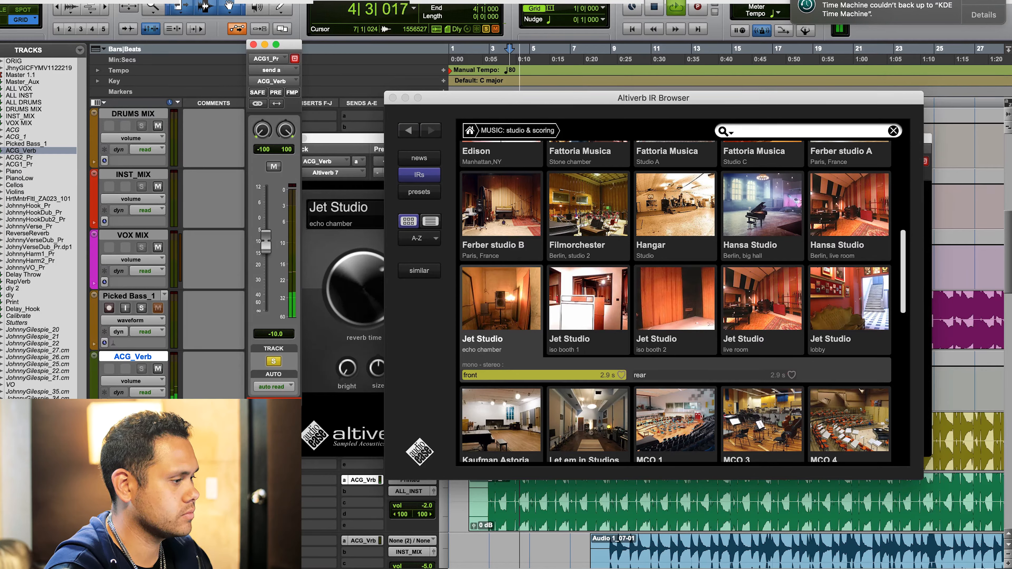
- Unsolo the ACG1_Pr track and close both the impulse response browser and the ACG_Verb Altiverb window
left_click(141, 490)
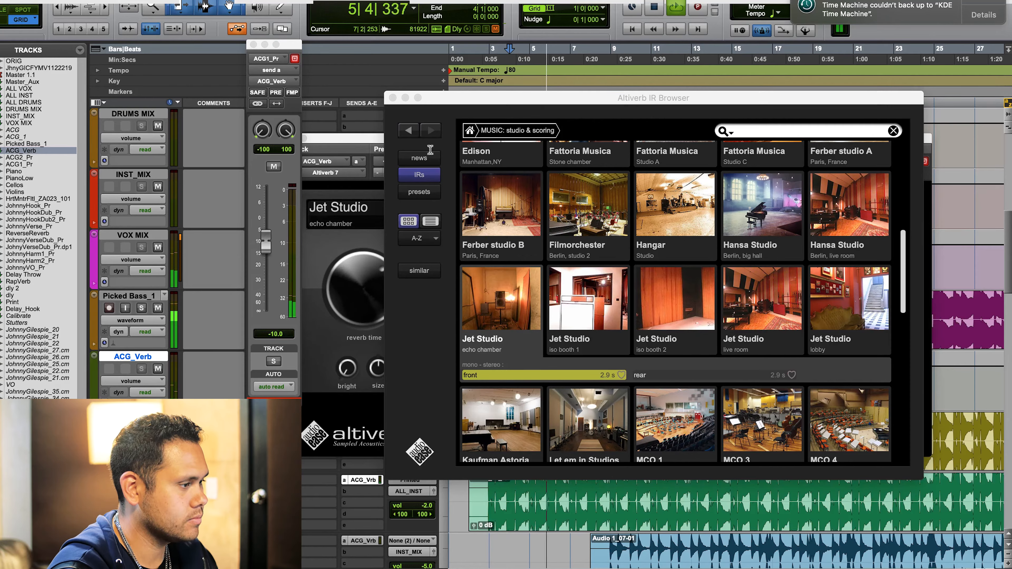
left_click(392, 98)
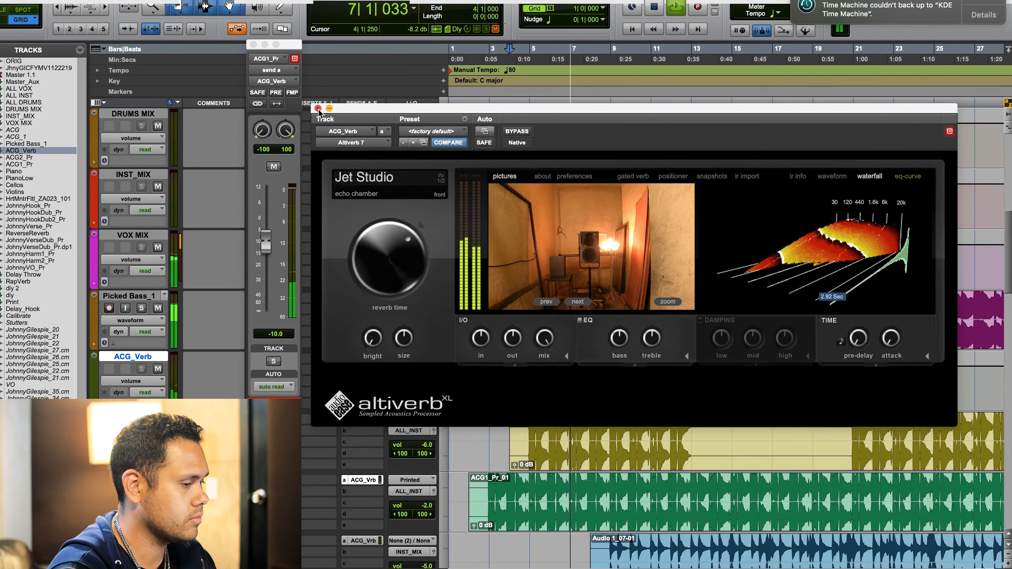
left_click(317, 108)
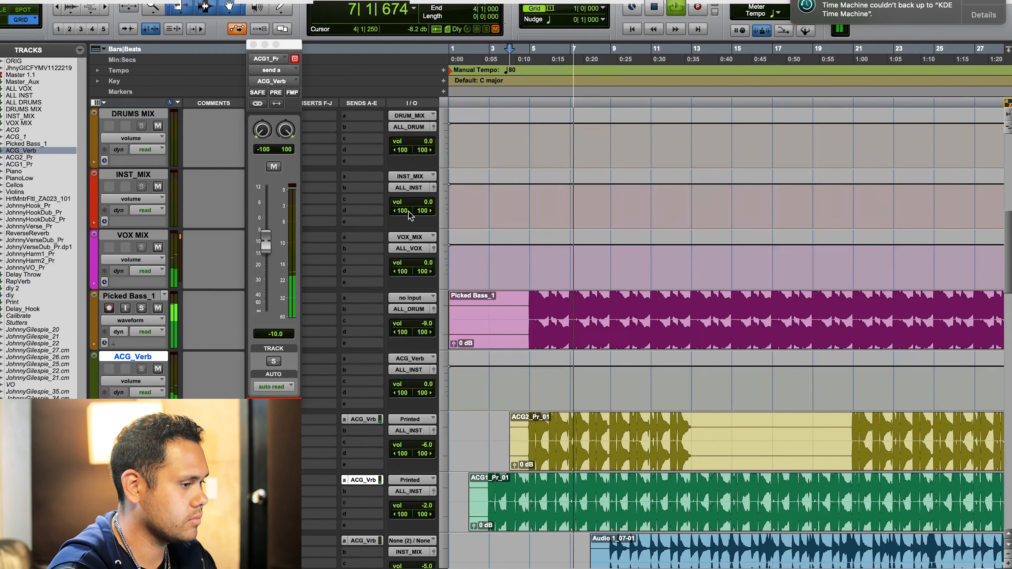
- Listen to the full mix while examining the string, piano and vocal tracks along the timeline, then stop playback
scroll(594, 283, "down", 15)
scroll(594, 283, "down", 5)
scroll(593, 283, "up", 15)
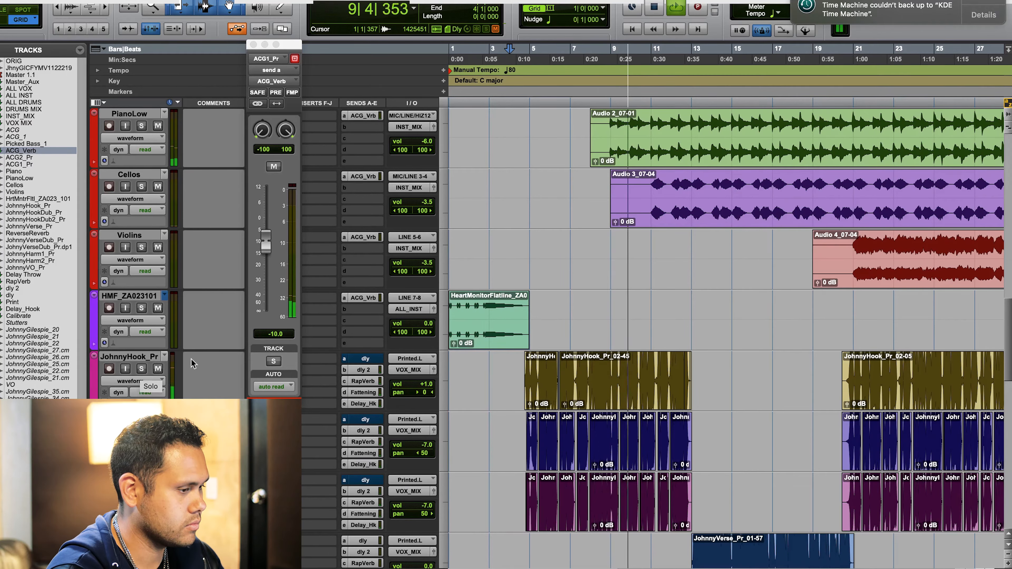
scroll(546, 338, "right", 3)
scroll(546, 339, "left", 3)
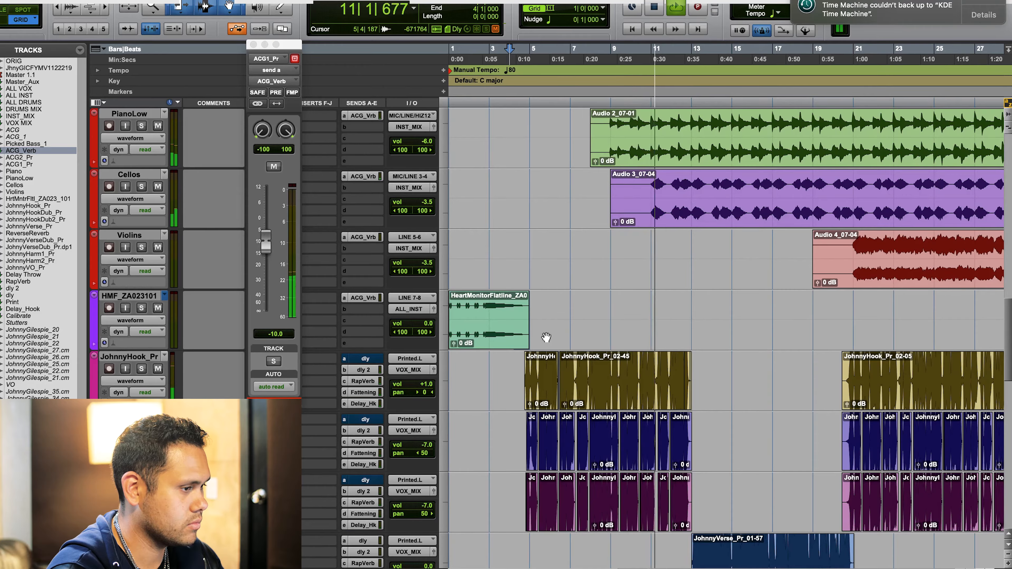
scroll(546, 337, "right", 3)
scroll(546, 338, "up", 5)
scroll(546, 337, "down", 5)
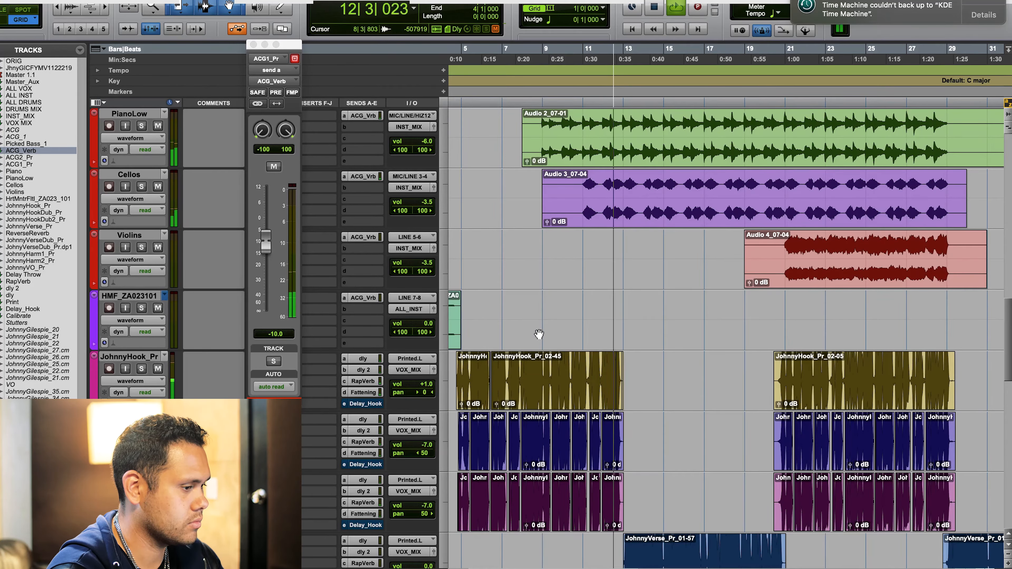
key("space")
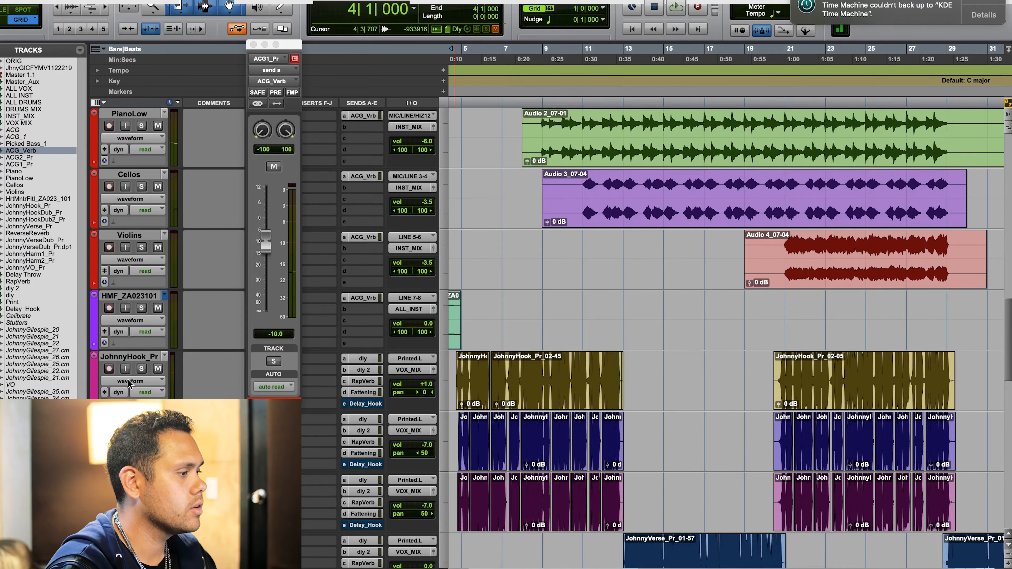
- Solo the JohnnyHook_Pr vocal track and play it from the start of its first clip, just before bar 5
left_click(142, 369)
scroll(610, 282, "left", 3)
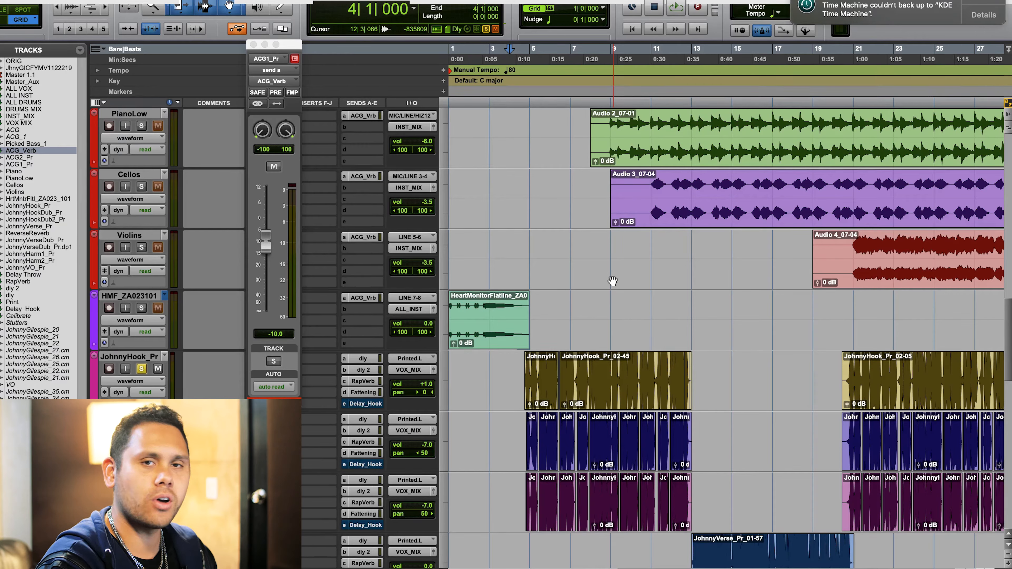
left_click(511, 366)
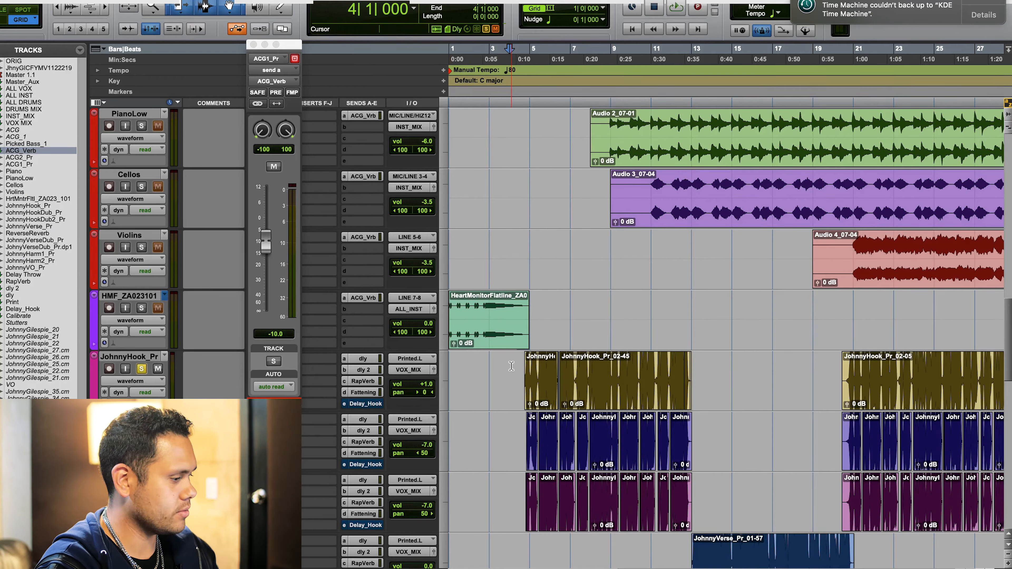
left_click(524, 367)
key("space")
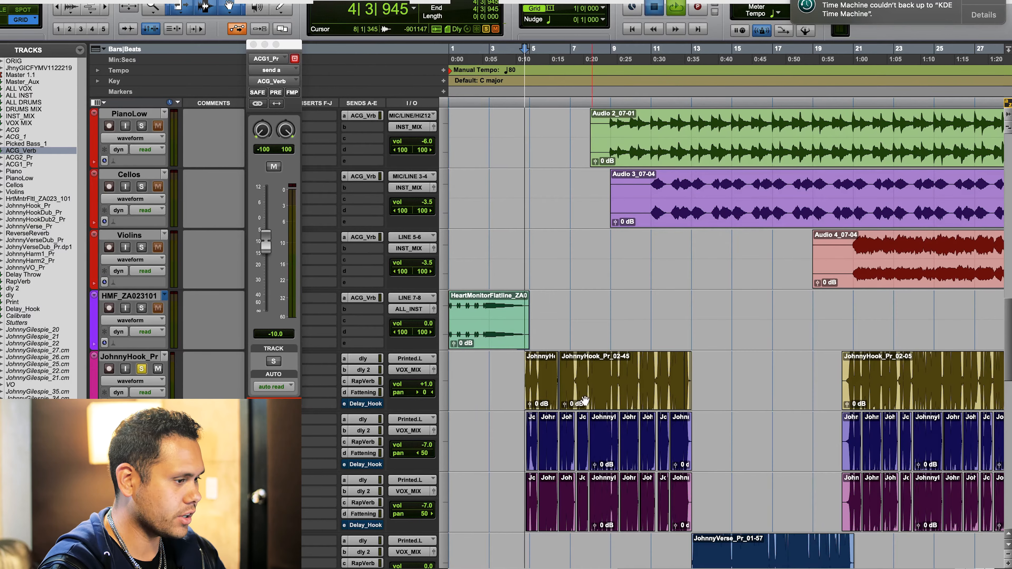
- Open the Altiverb plug-in on the RapVerb track while the soloed vocal plays, and stop playback
scroll(315, 414, "down", 15)
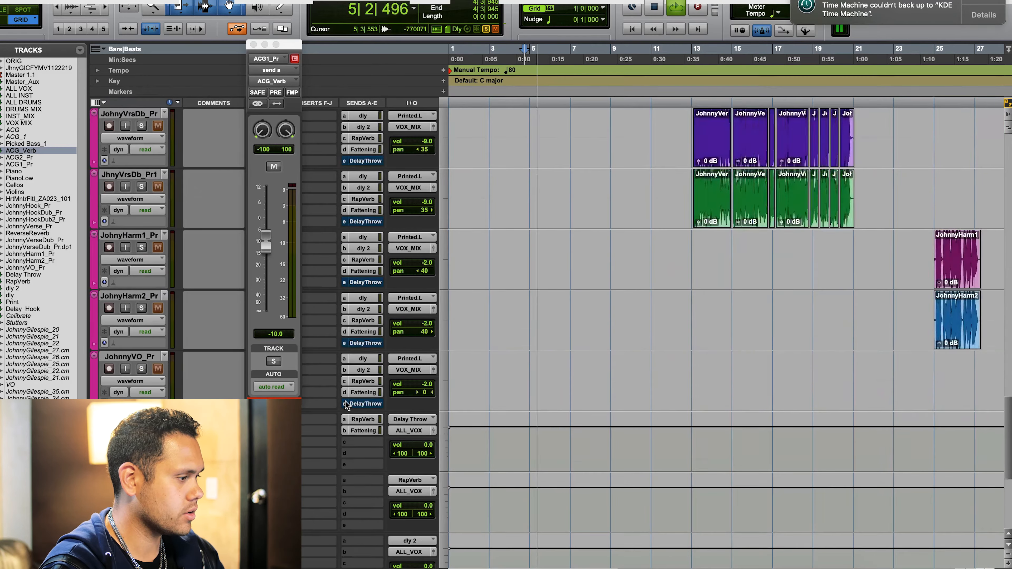
scroll(315, 414, "up", 3)
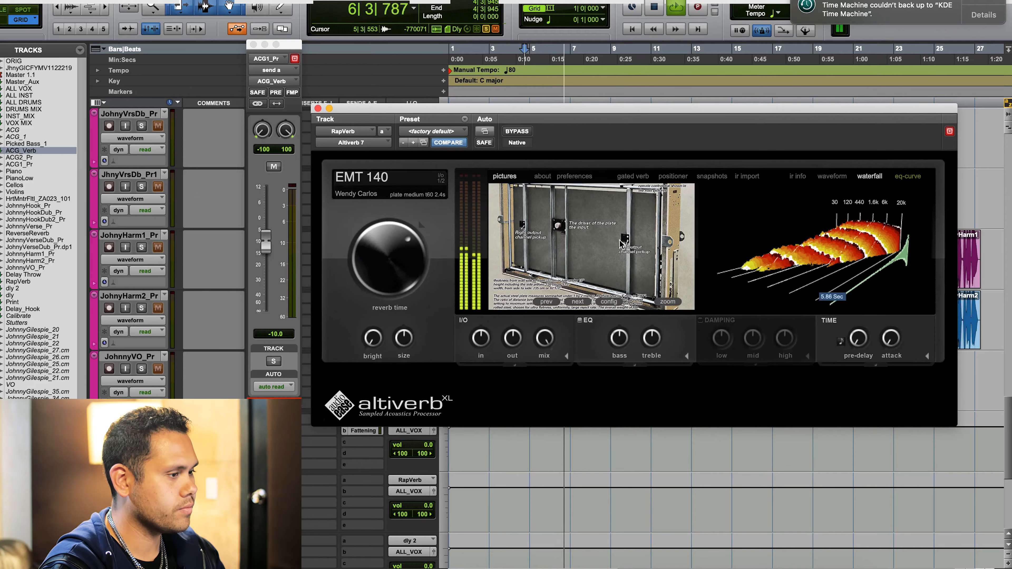
key("space")
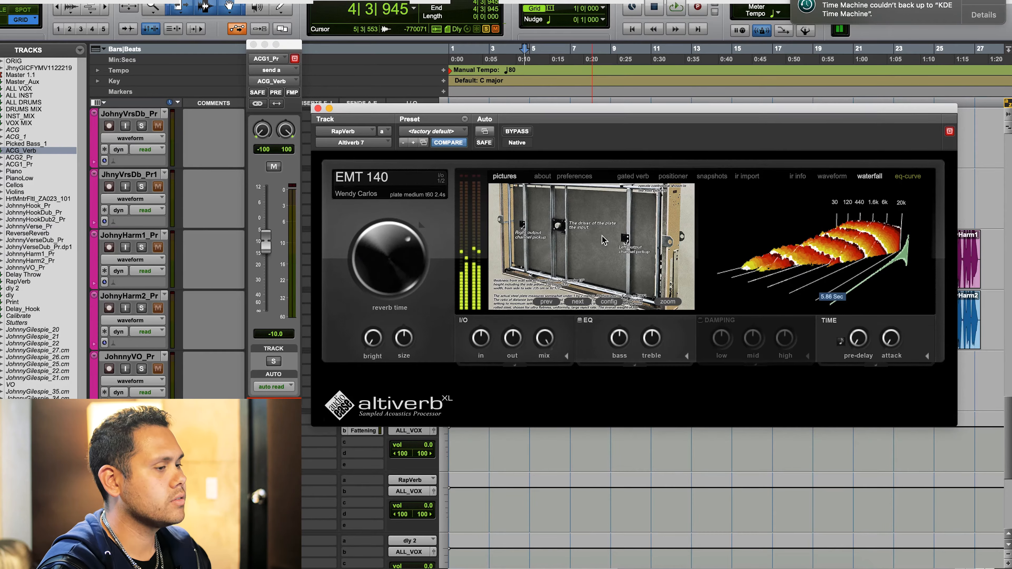
- Examine the plate, spring and digital gear category in RapVerb's impulse response browser and close the browser
left_click(604, 241)
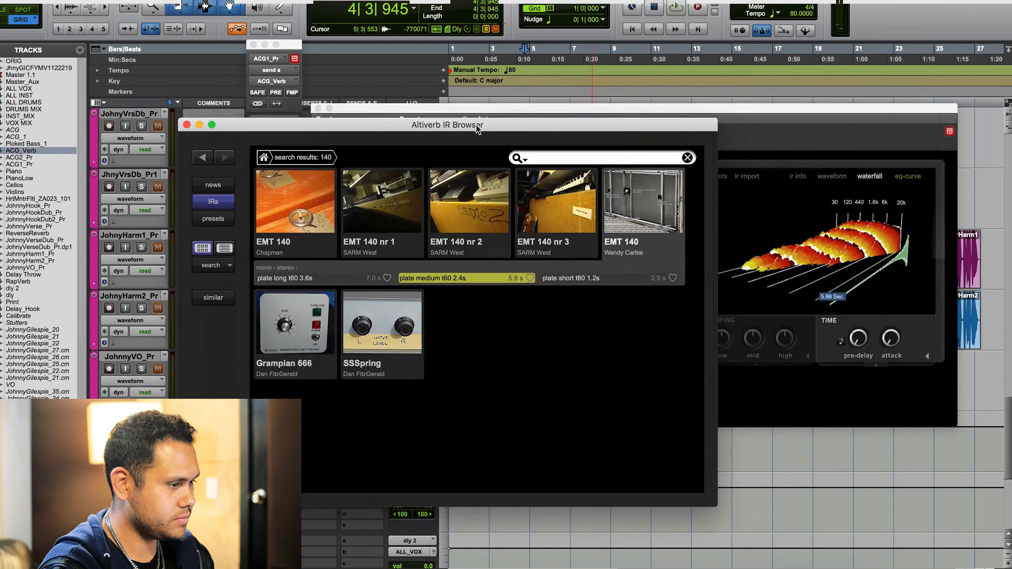
left_click(739, 122)
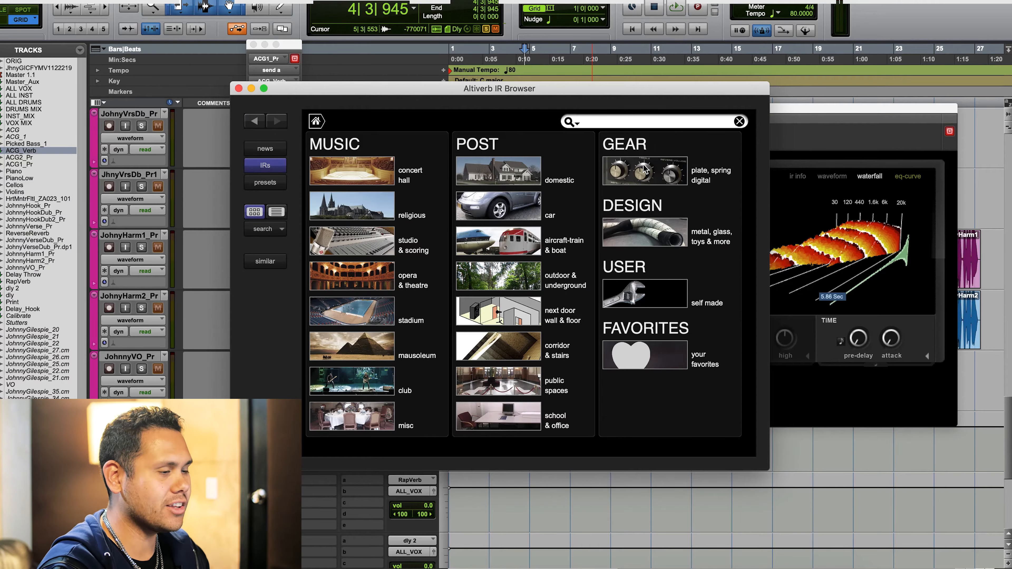
left_click(645, 169)
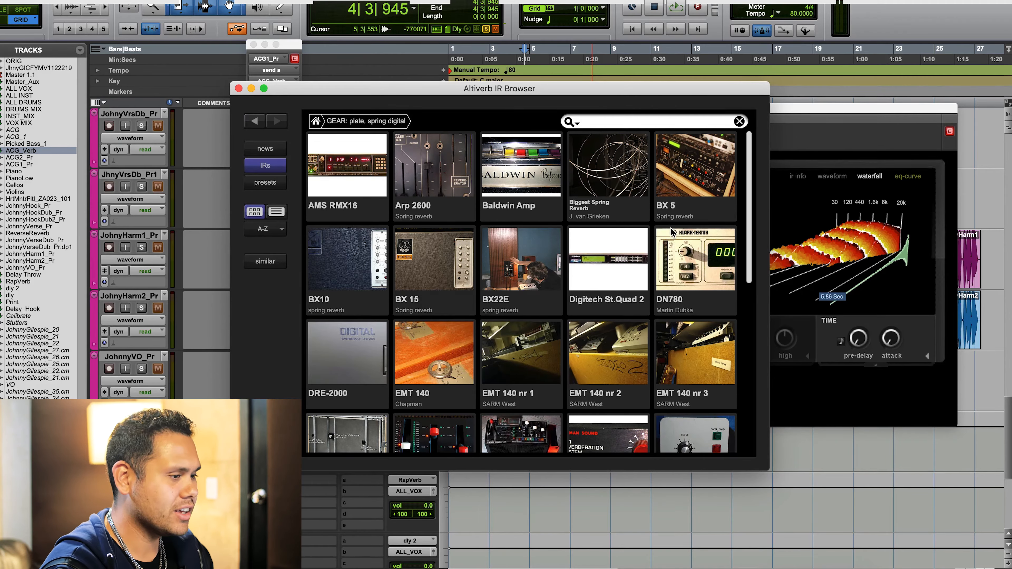
scroll(674, 227, "down", 4)
scroll(672, 231, "down", 1)
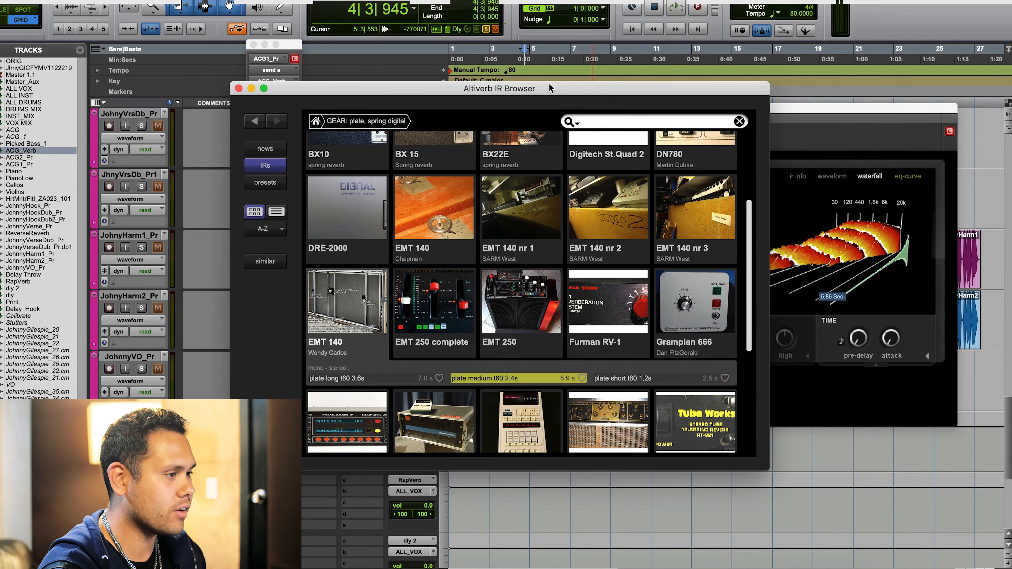
left_click_drag(577, 89, 686, 170)
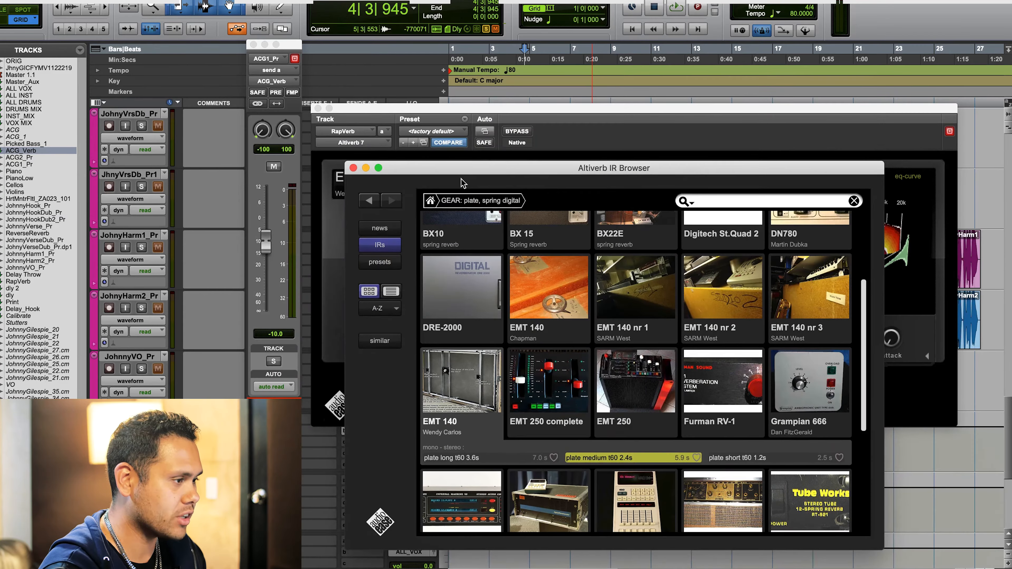
left_click(352, 165)
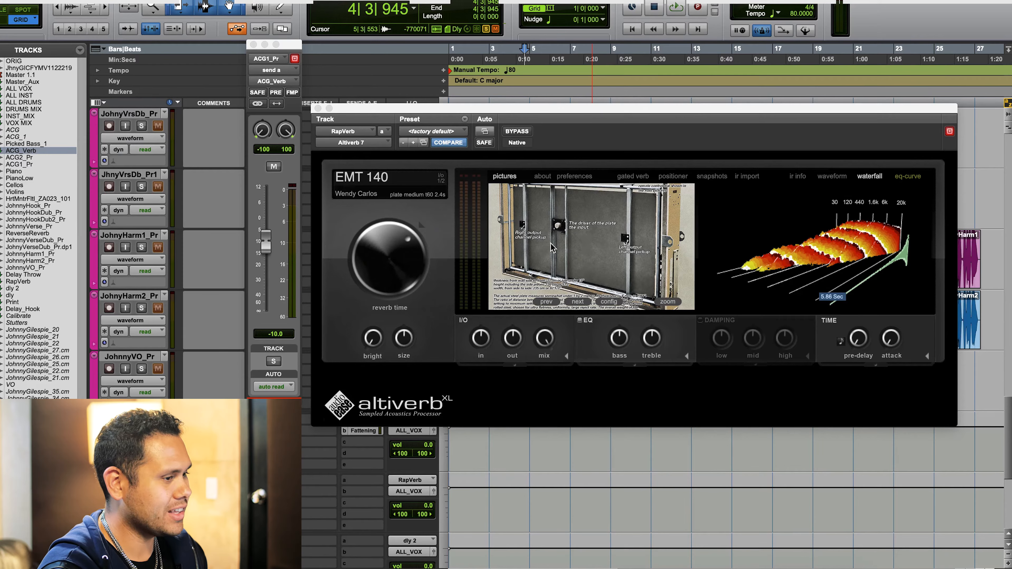
- Open RapVerb's impulse response browser and examine the L480 and L224 entries in the plate, spring and digital gear category
left_click(592, 243)
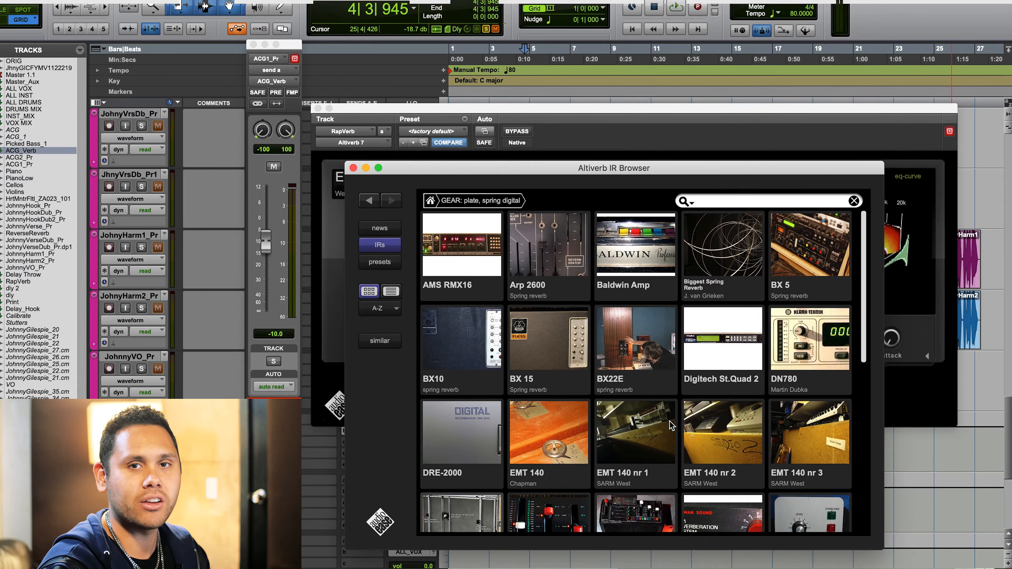
scroll(677, 427, "down", 5)
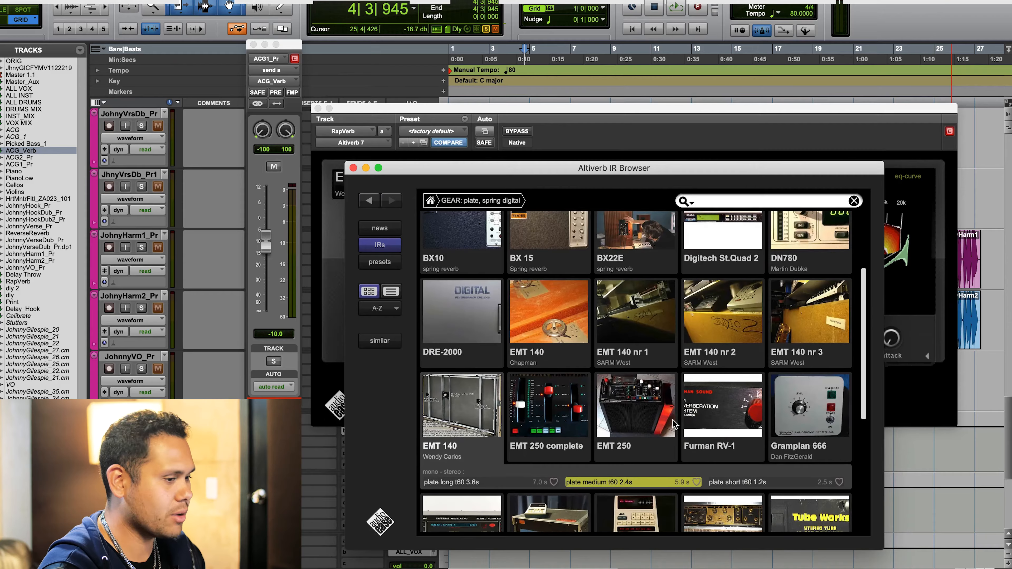
scroll(734, 426, "down", 2)
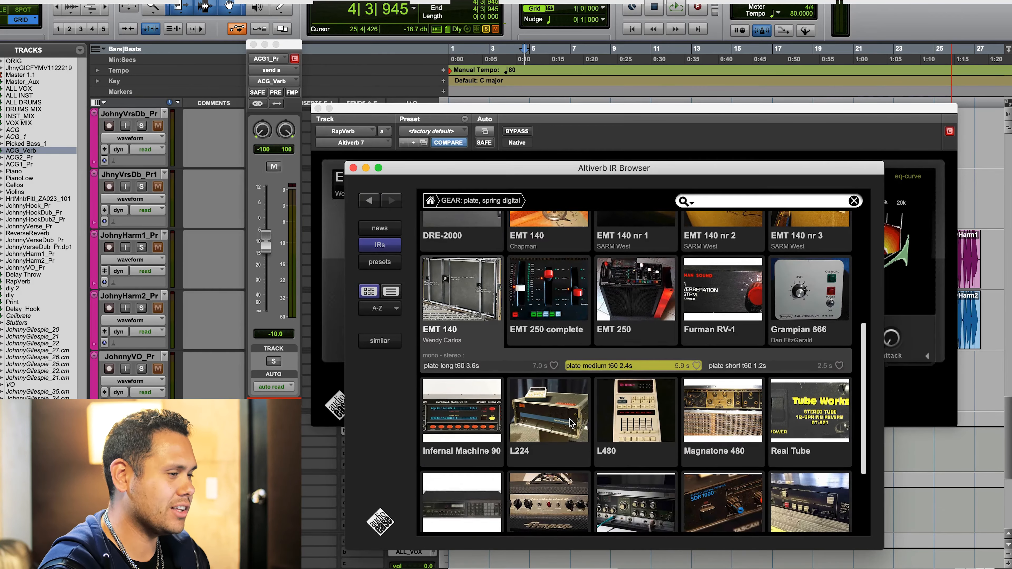
left_click(626, 414)
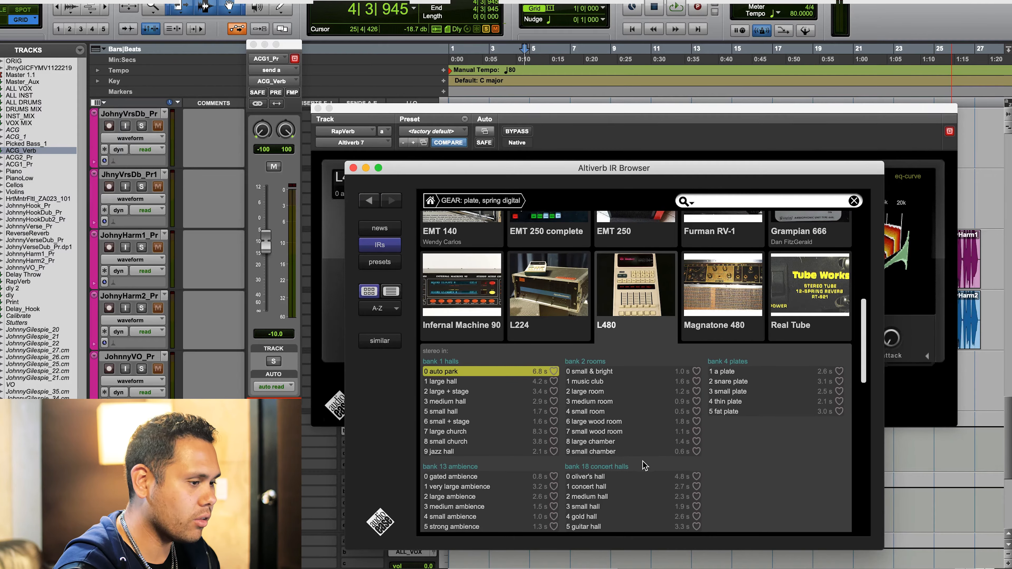
scroll(644, 465, "down", 10)
scroll(644, 464, "up", 10)
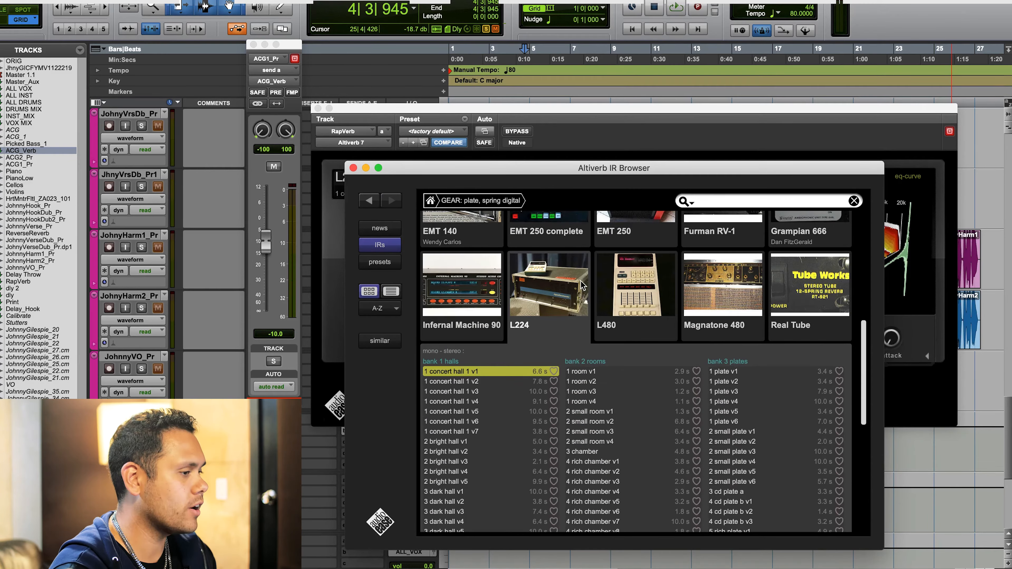
- Examine the Fender Super Reverb's impulse responses and look through the remaining gear entries
scroll(583, 286, "down", 5)
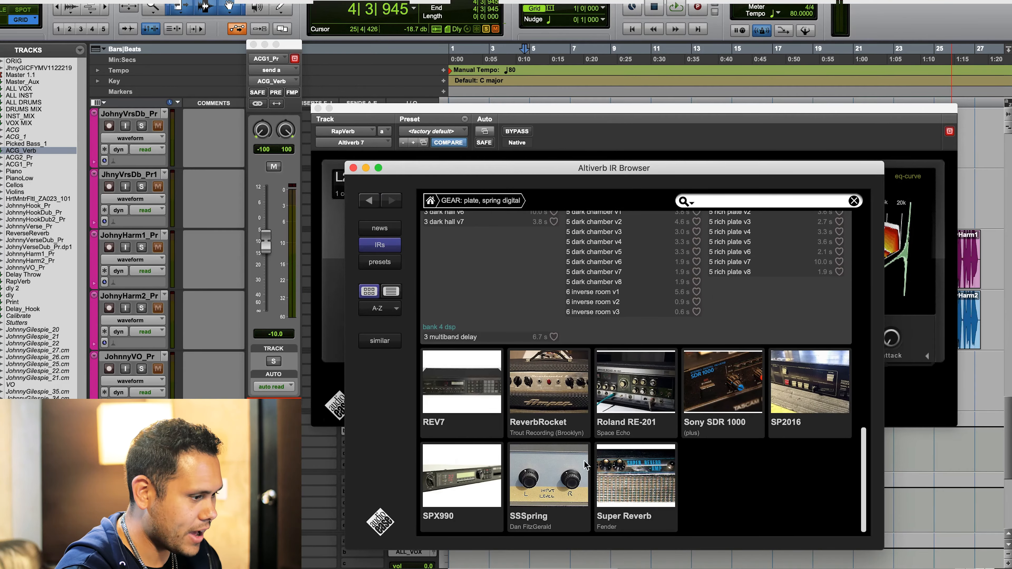
left_click(604, 502)
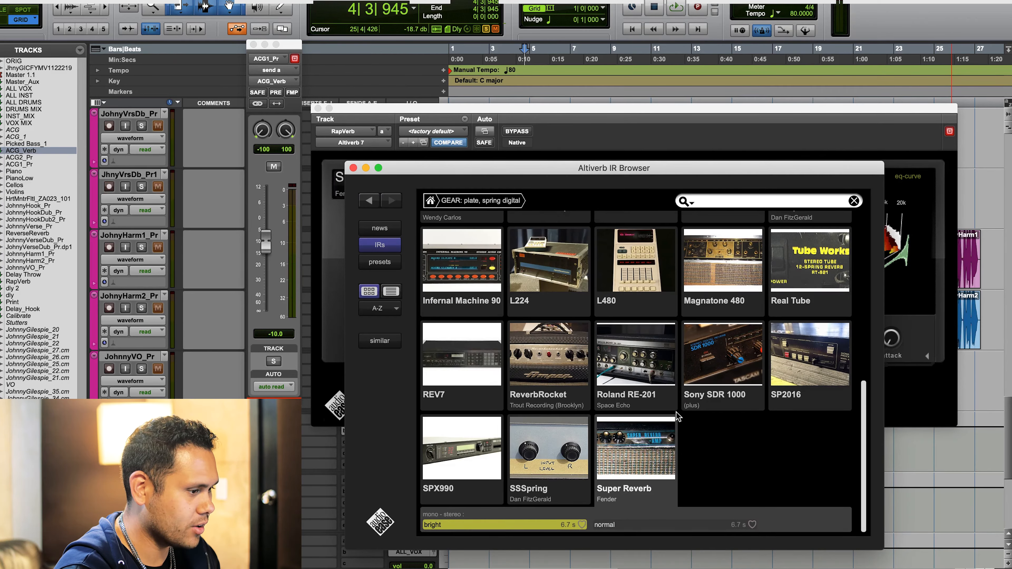
scroll(650, 437, "up", 3)
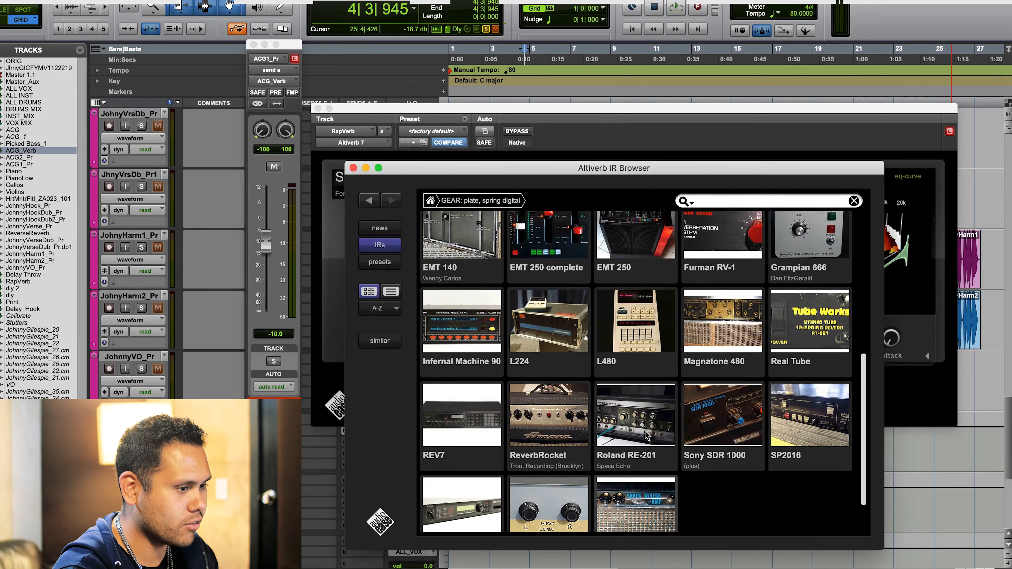
scroll(646, 435, "up", 5)
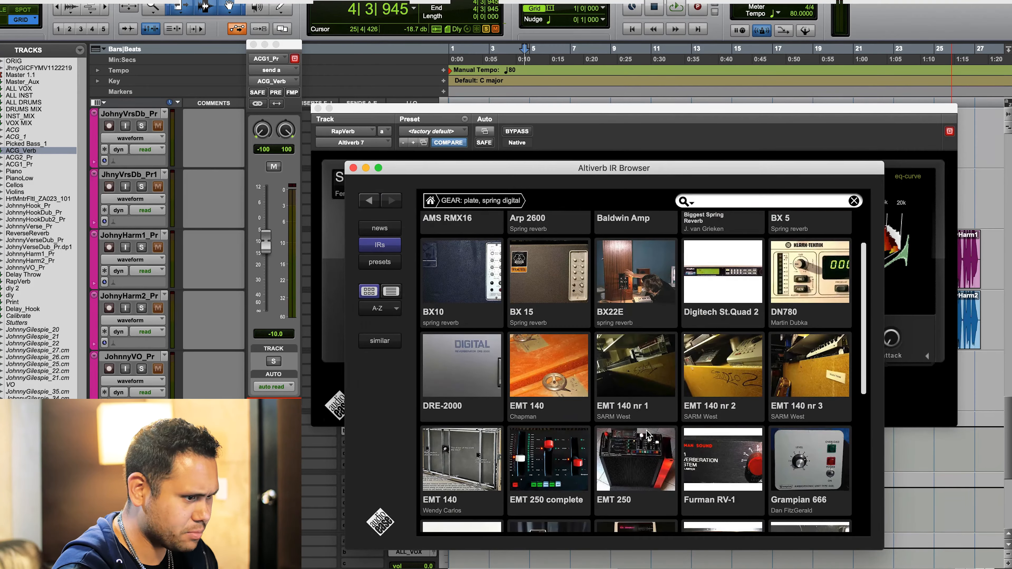
scroll(649, 435, "down", 2)
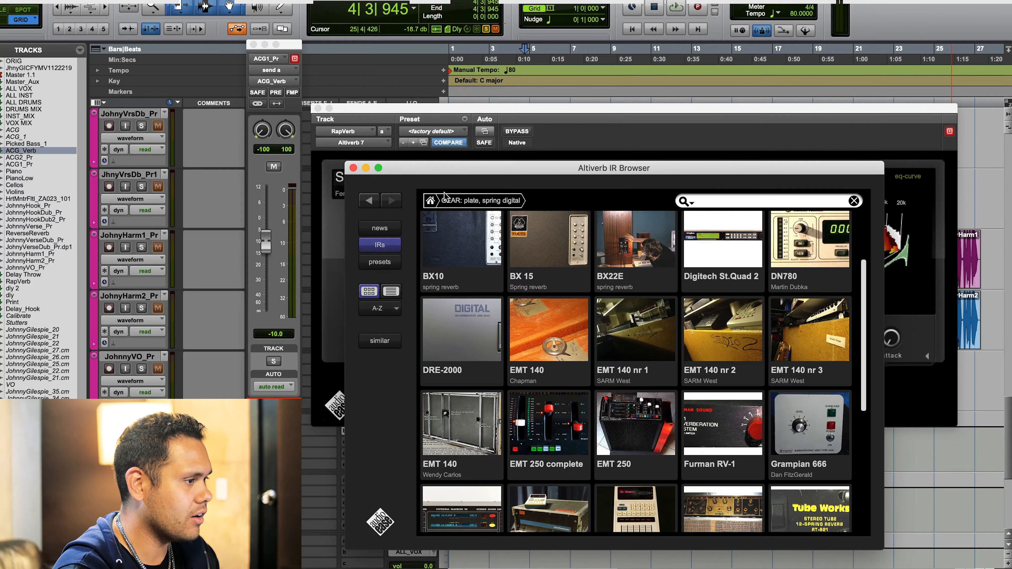
- Load the Honda Element front impulse response from the car category into RapVerb's Altiverb
left_click(430, 202)
left_click(620, 284)
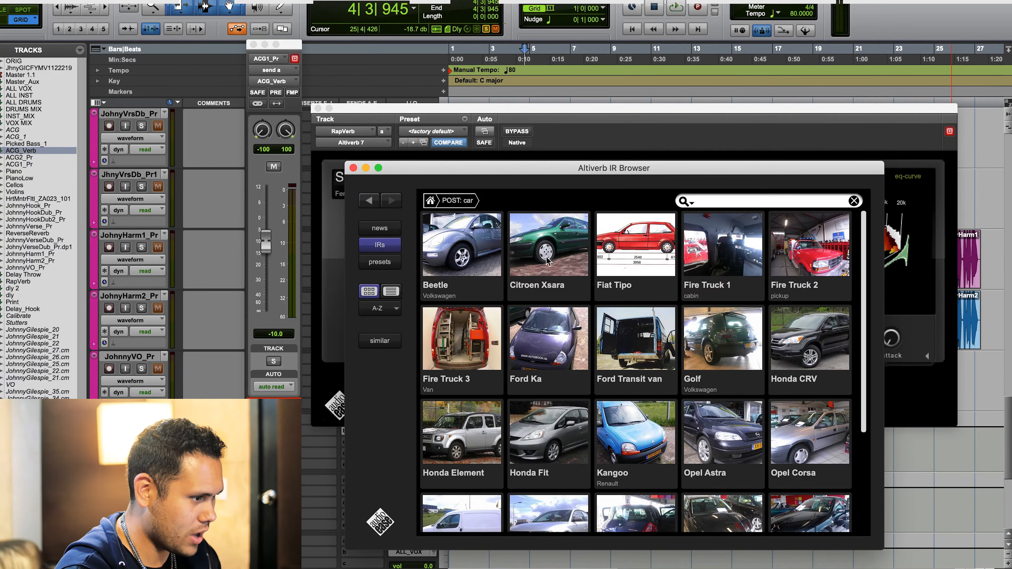
scroll(650, 275, "down", 3)
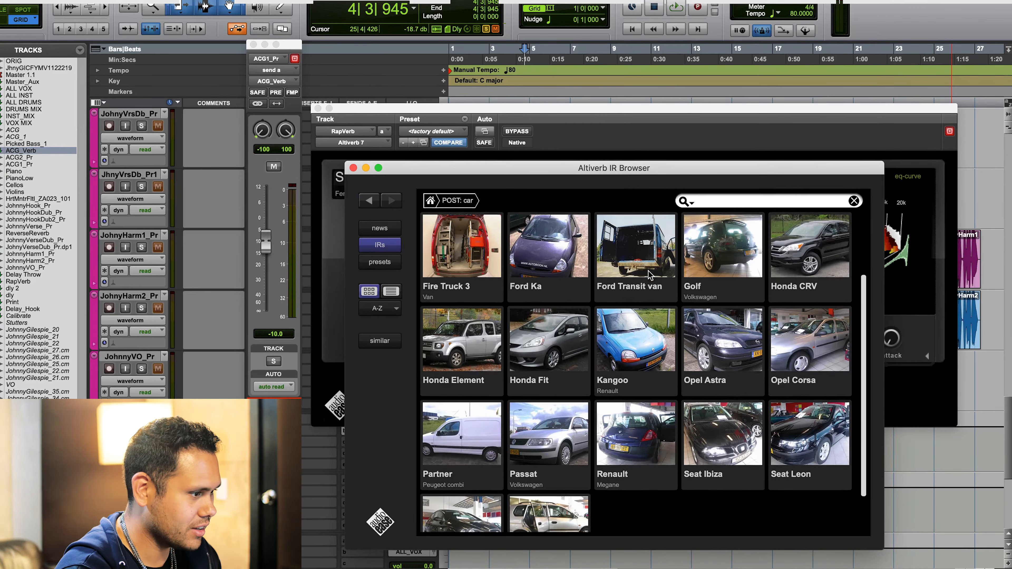
left_click(463, 308)
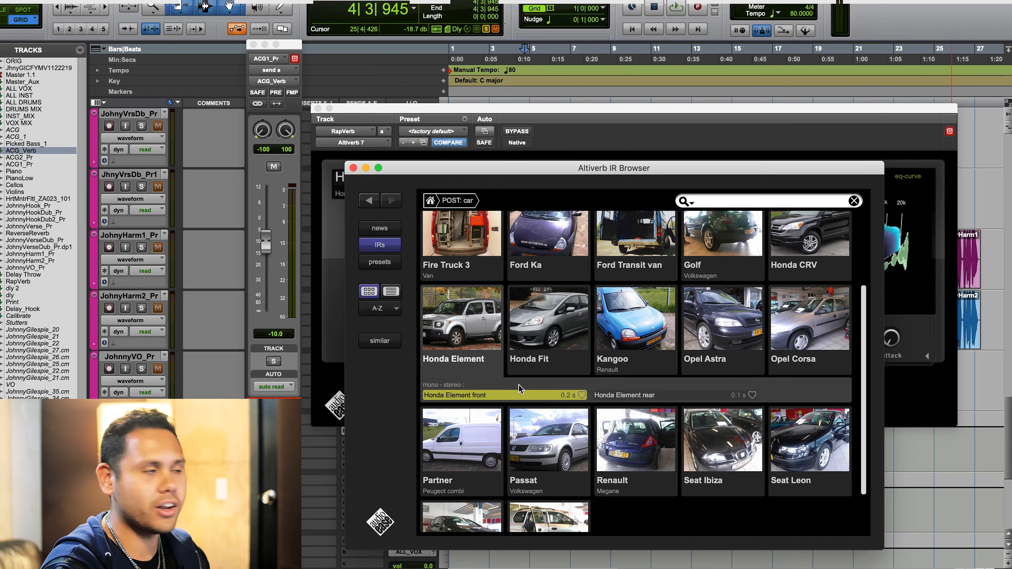
- Set the ACG1_Pr send to ACG_Verb to 0.0 dB and close the impulse response browser and Altiverb windows
left_click(269, 246, "alt")
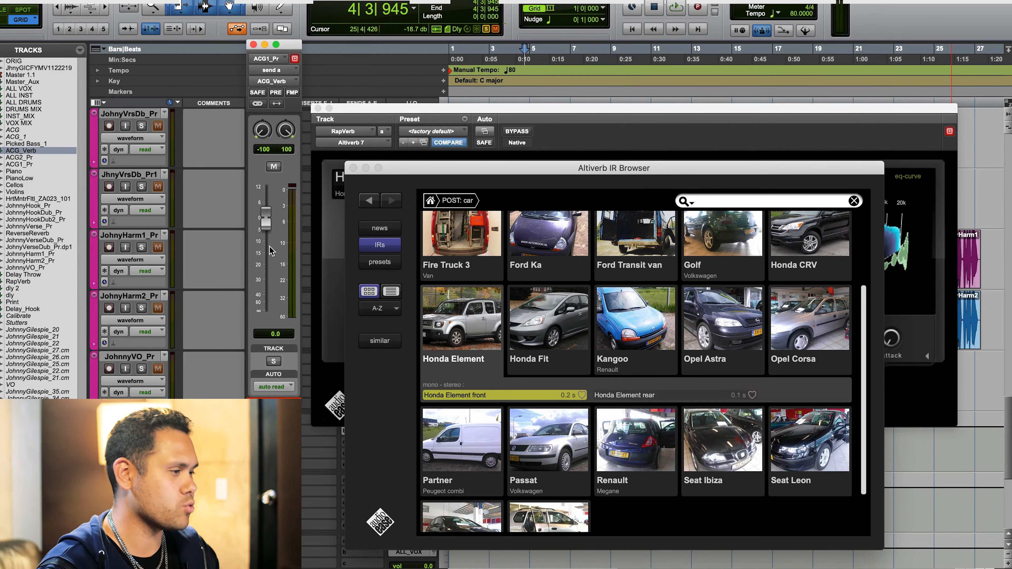
left_click(353, 168)
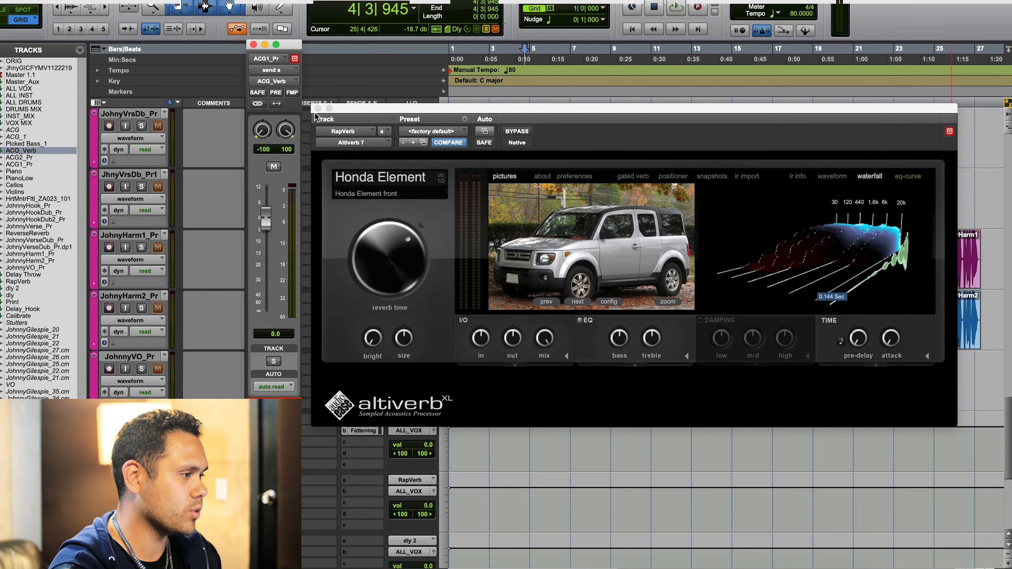
left_click(315, 109)
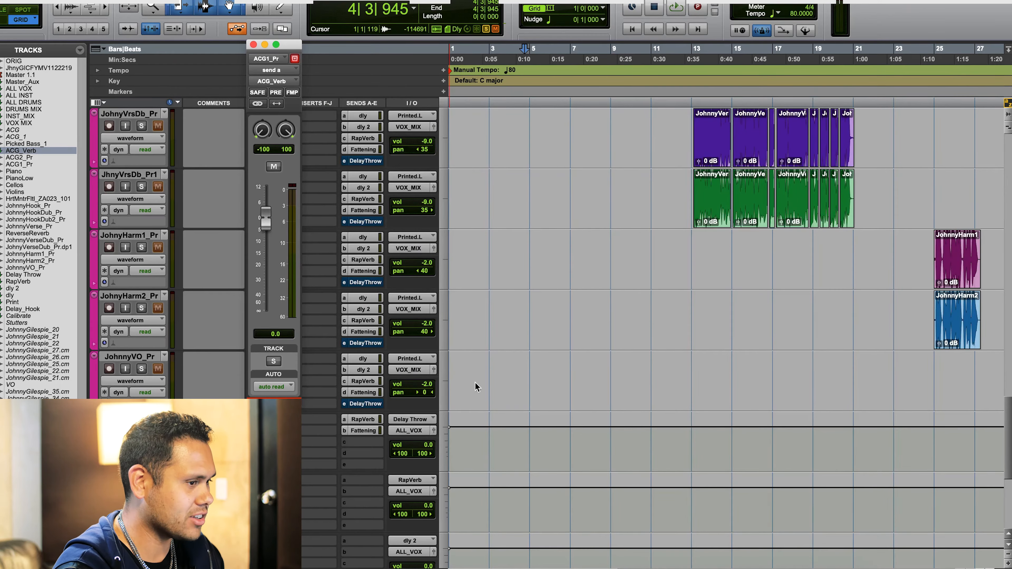
- Play the soloed JohnnyHook_Pr vocal from its first clip near bar 5 and bring its sends into view
scroll(477, 387, "up", 7)
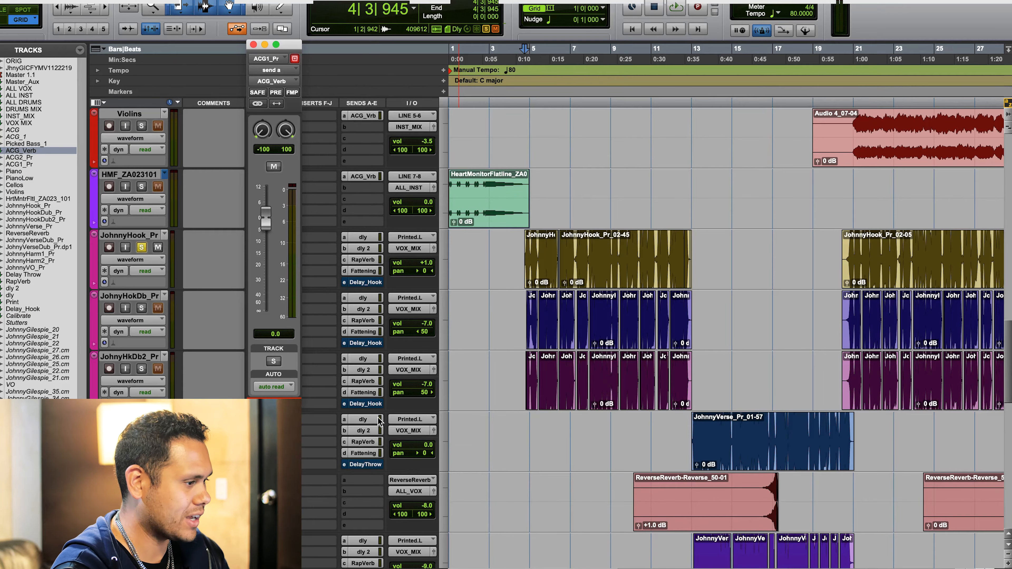
left_click(524, 210)
key("space")
scroll(525, 210, "down", 12)
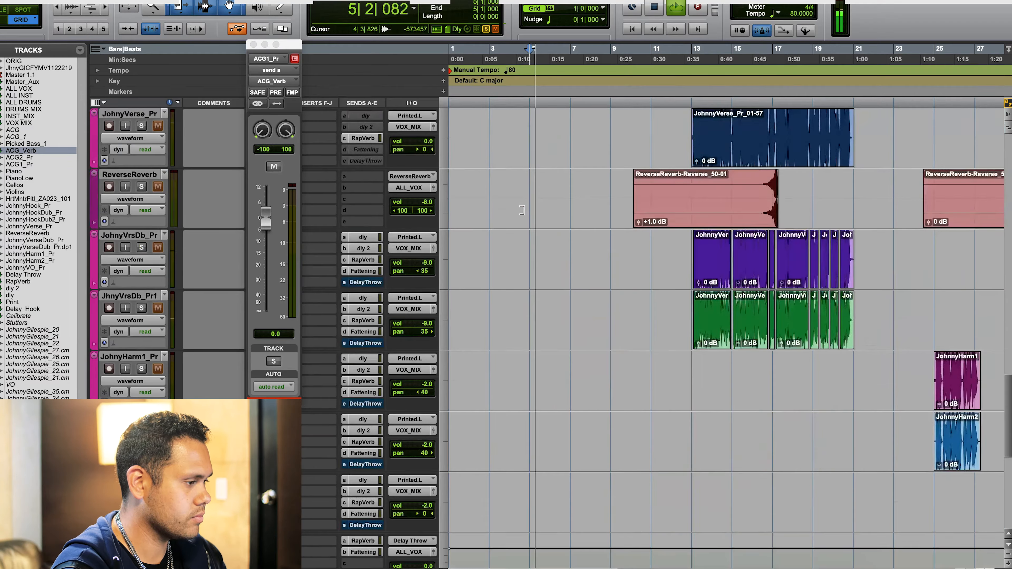
scroll(384, 310, "up", 13)
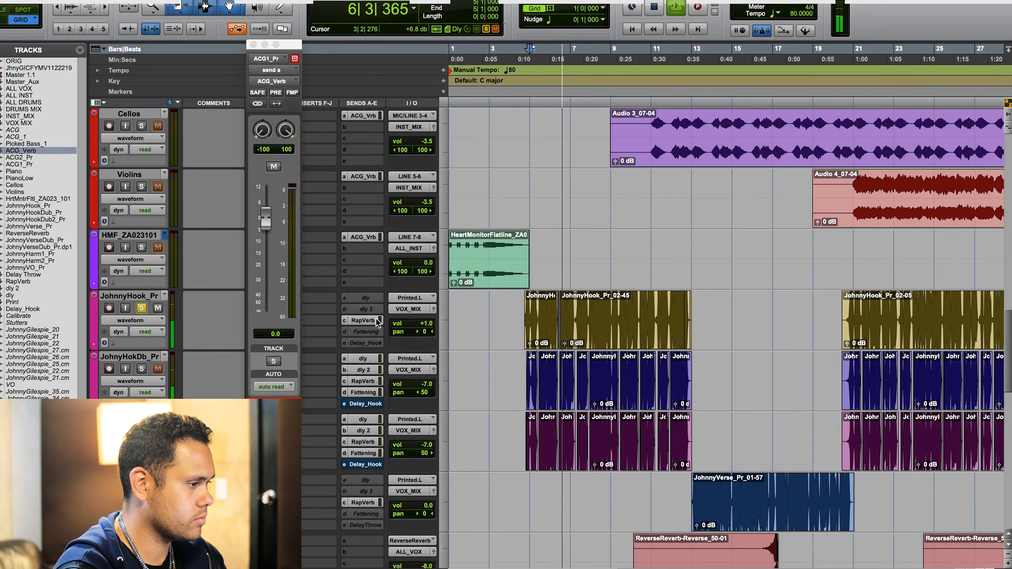
- Set the JohnnyHook_Pr send to RapVerb to 0.0 dB, listen to the vocal through the car reverb and stop playback
left_click(360, 320)
left_click(269, 242, "alt")
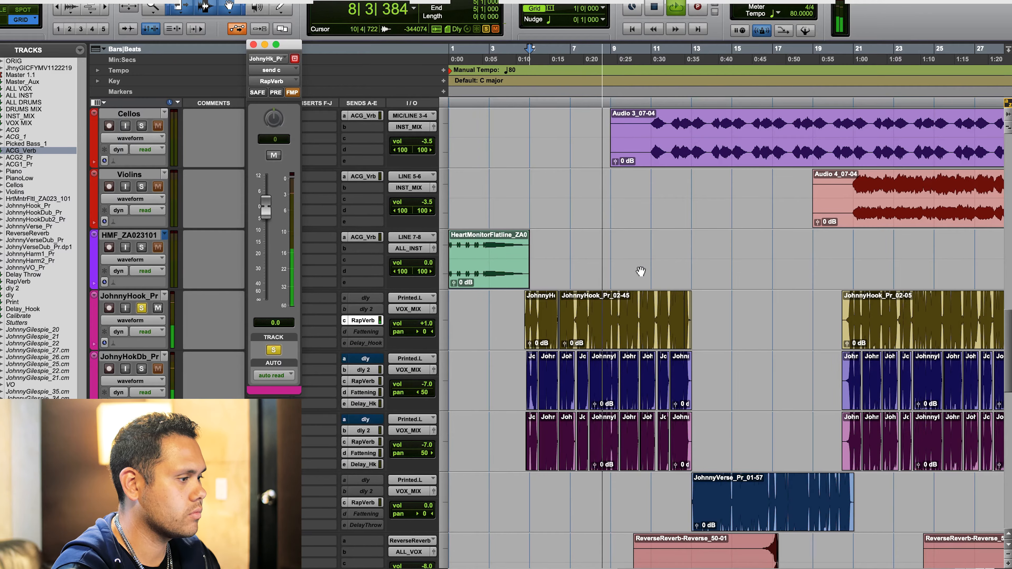
scroll(510, 291, "down", 6)
scroll(510, 290, "down", 2)
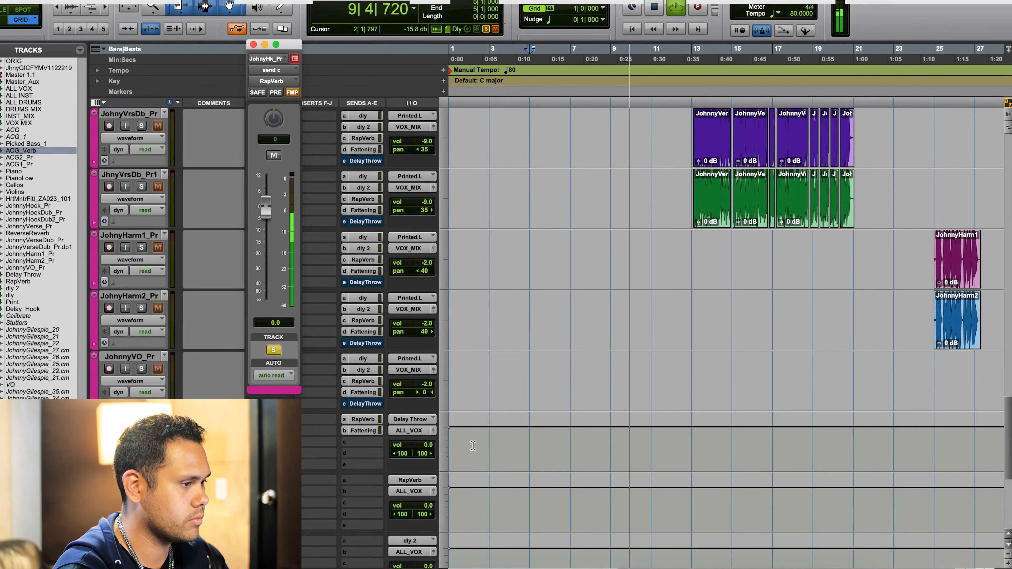
scroll(474, 448, "up", 7)
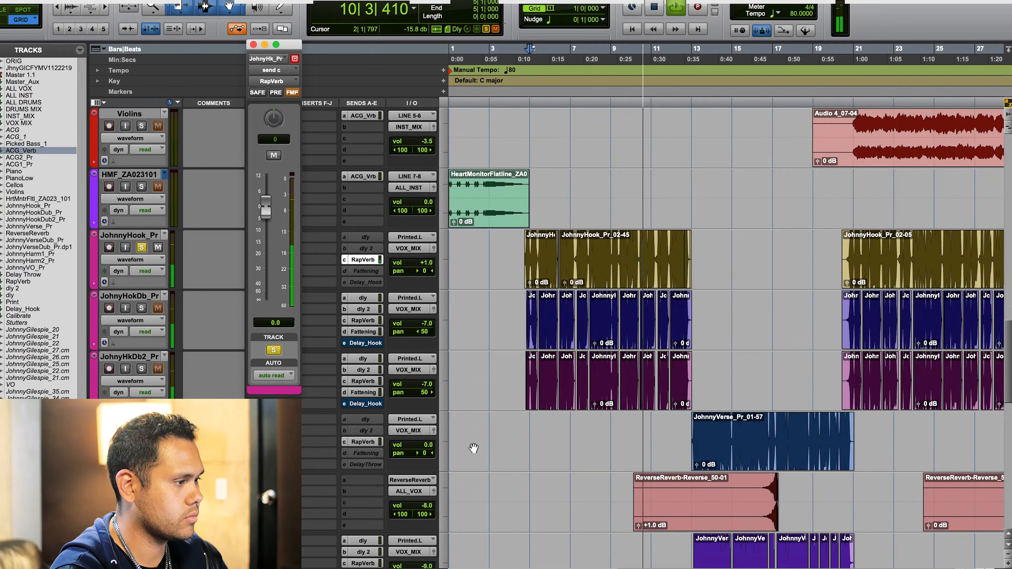
key("space")
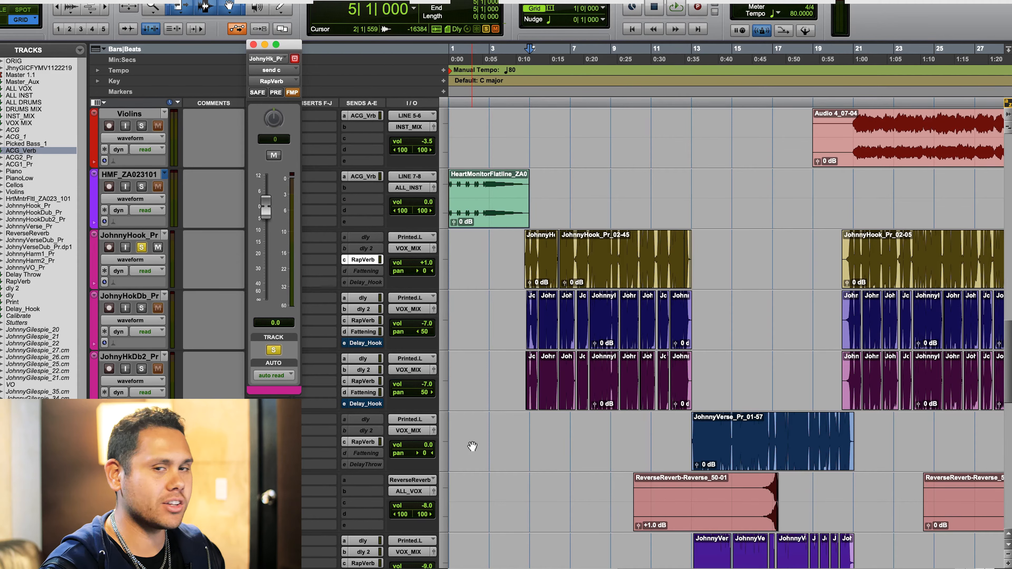
- Reopen Altiverb on the RapVerb track and show the category overview of its impulse response browser
scroll(472, 446, "down", 7)
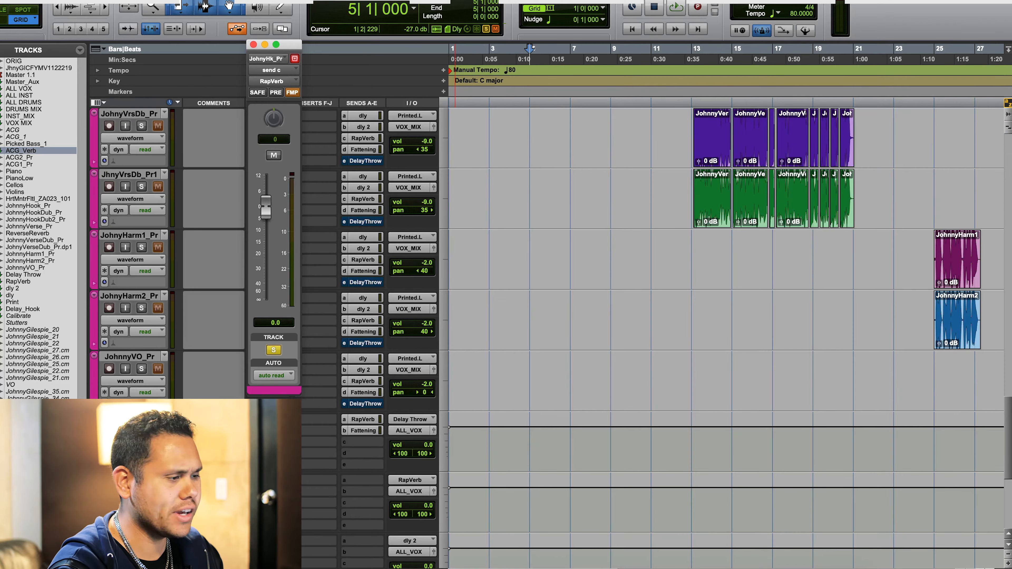
left_click(271, 480)
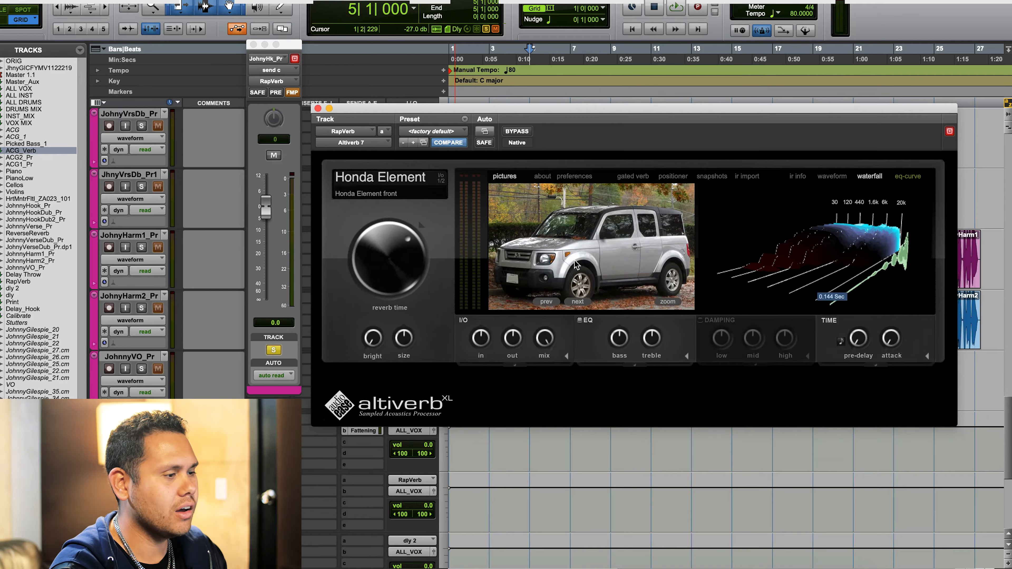
left_click(578, 266)
left_click(429, 200)
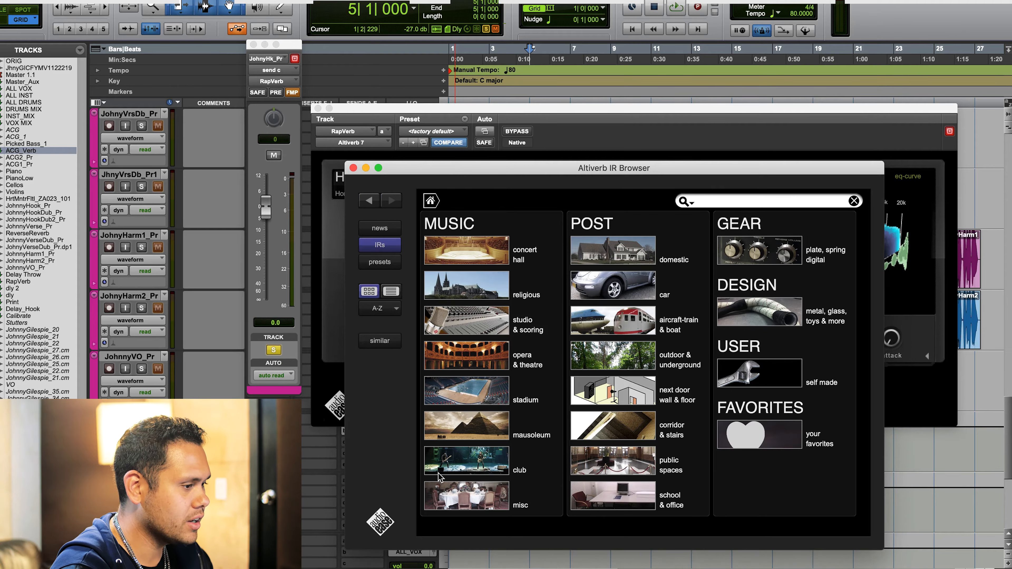
- Load the Hammerstein 6.8m stereo-in impulse response from the club category, passing over Beaufort House
left_click(468, 458)
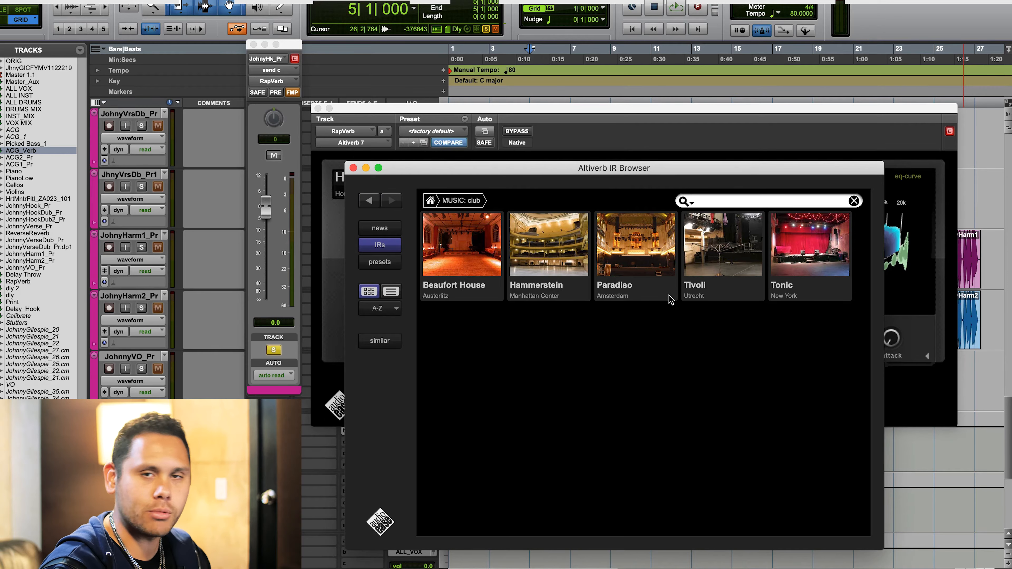
left_click(455, 225)
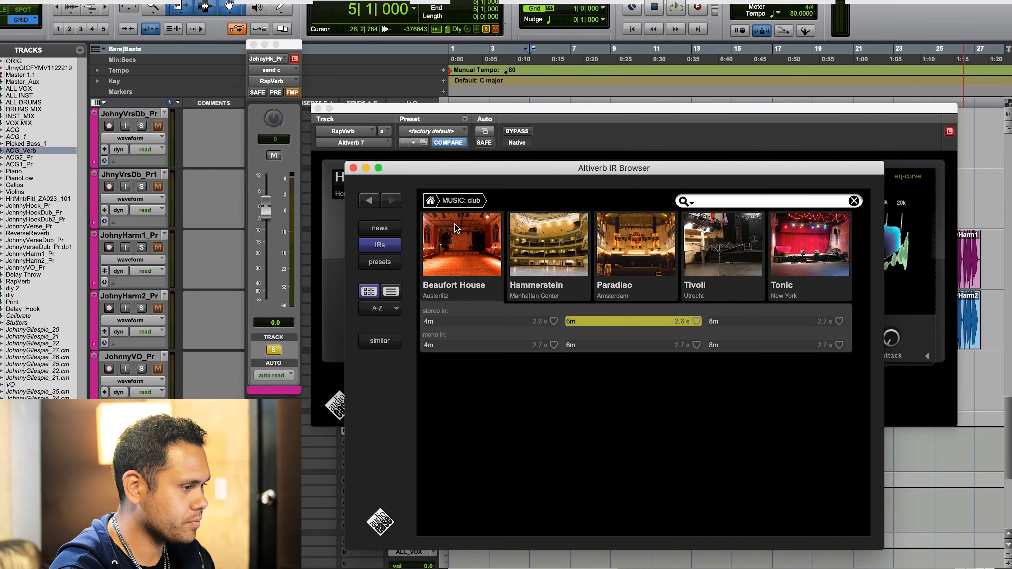
left_click(557, 233)
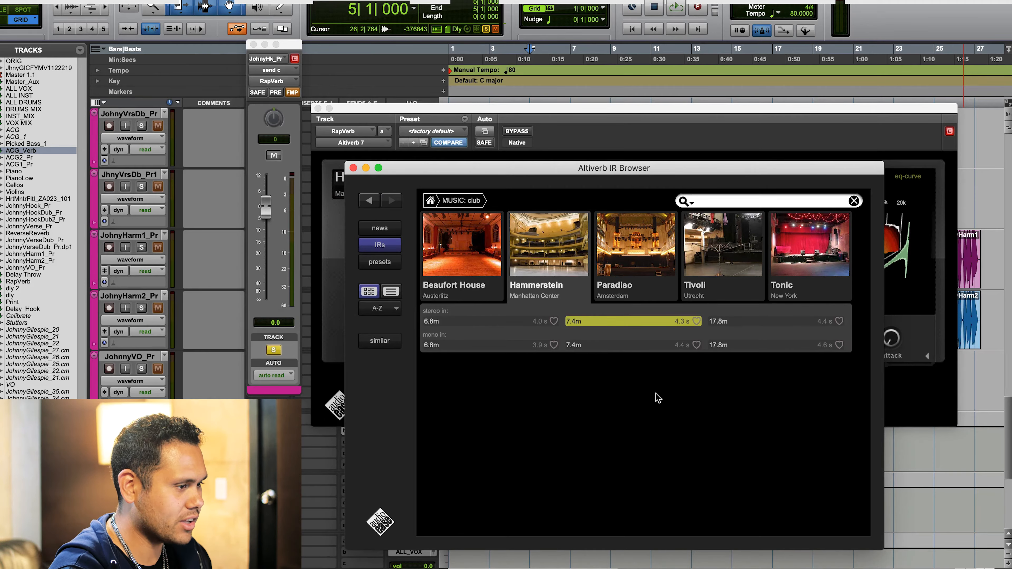
left_click(508, 321)
- Play the vocal, lower its RapVerb send to -16.3 dB, return to the impulse response categories and stop playback
key("space")
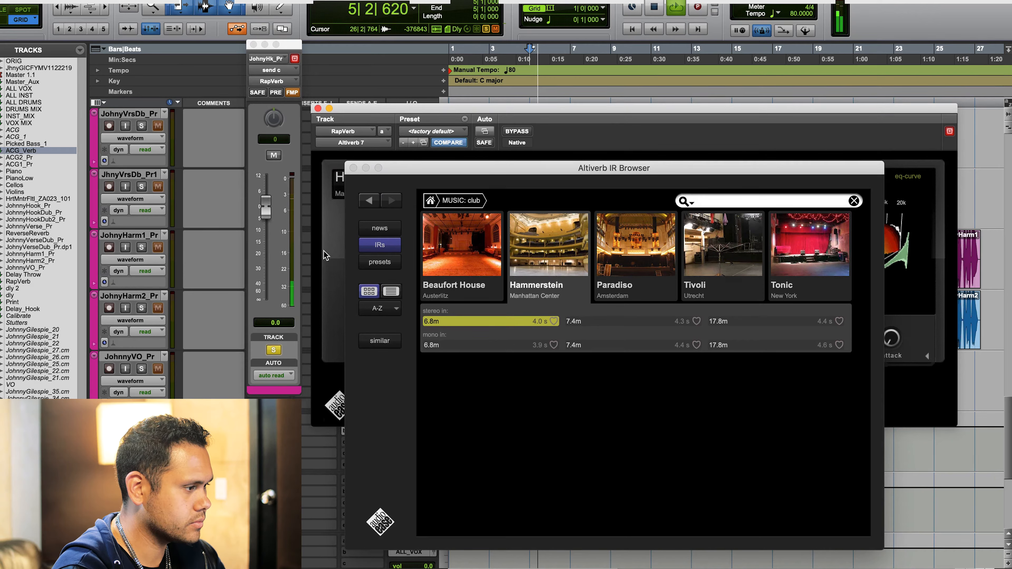
left_click_drag(269, 216, 269, 258)
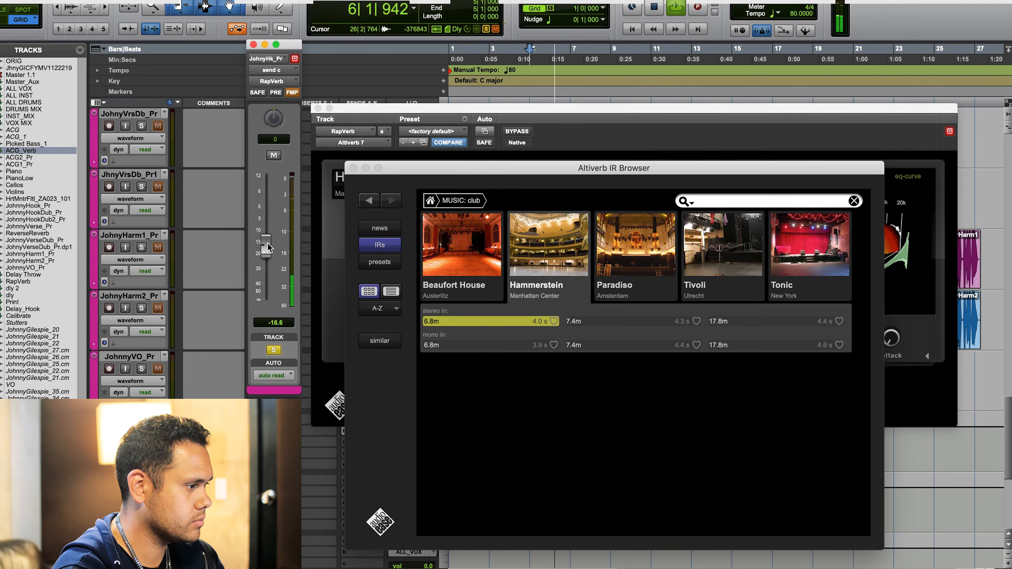
left_click(465, 200)
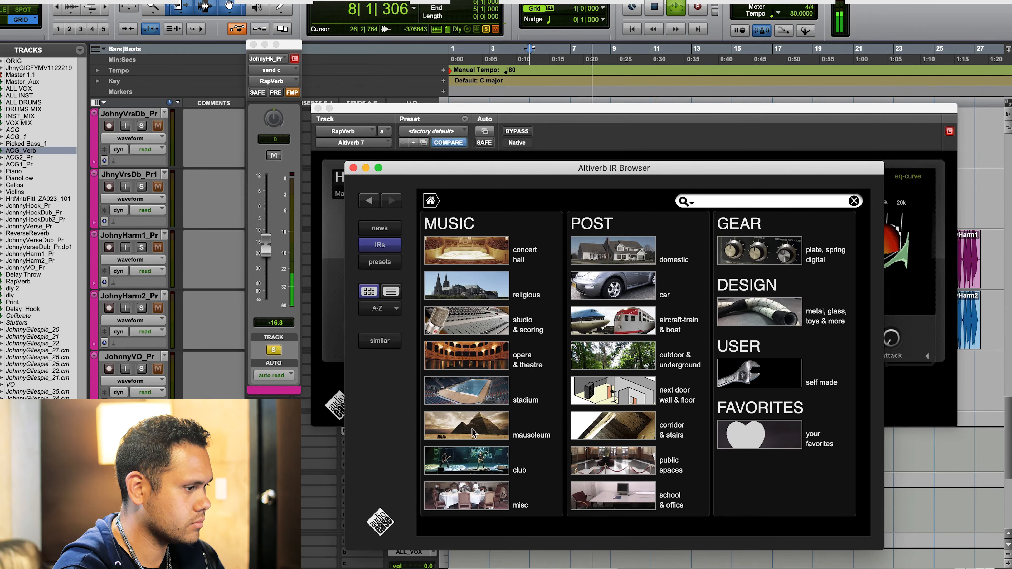
key("space")
- Load the Castle of Zuylen Attic front stereo-in impulse response from the misc music category
left_click(462, 503)
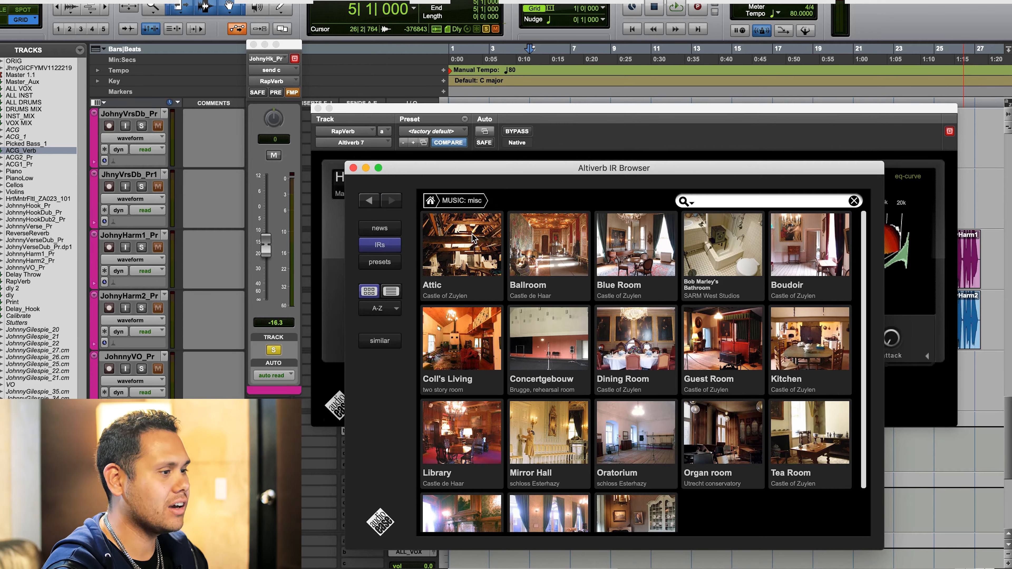
left_click(435, 258)
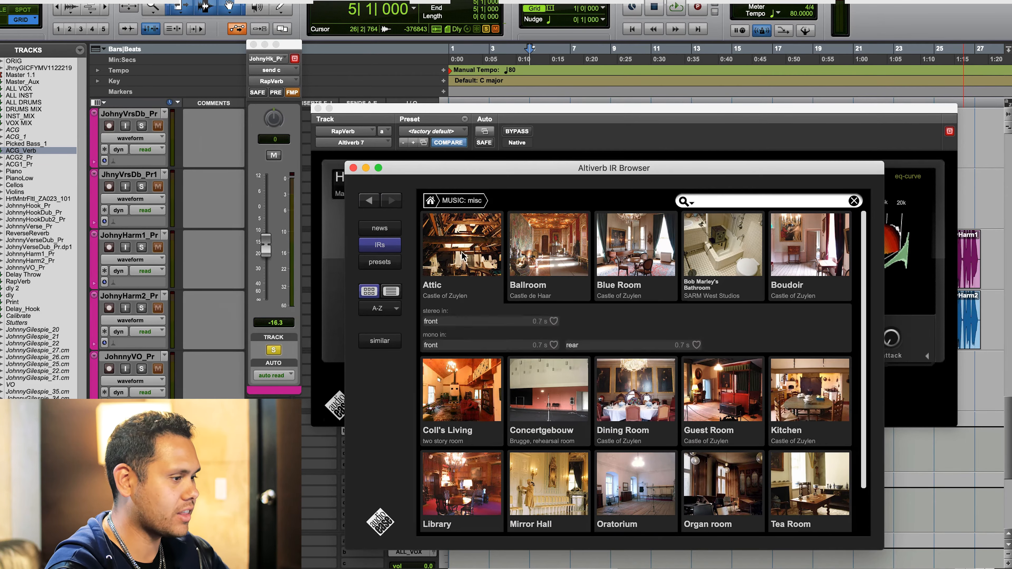
left_click(477, 323)
- Play the vocal through the Attic reverb and raise its RapVerb send to -9.4 dB
key("space")
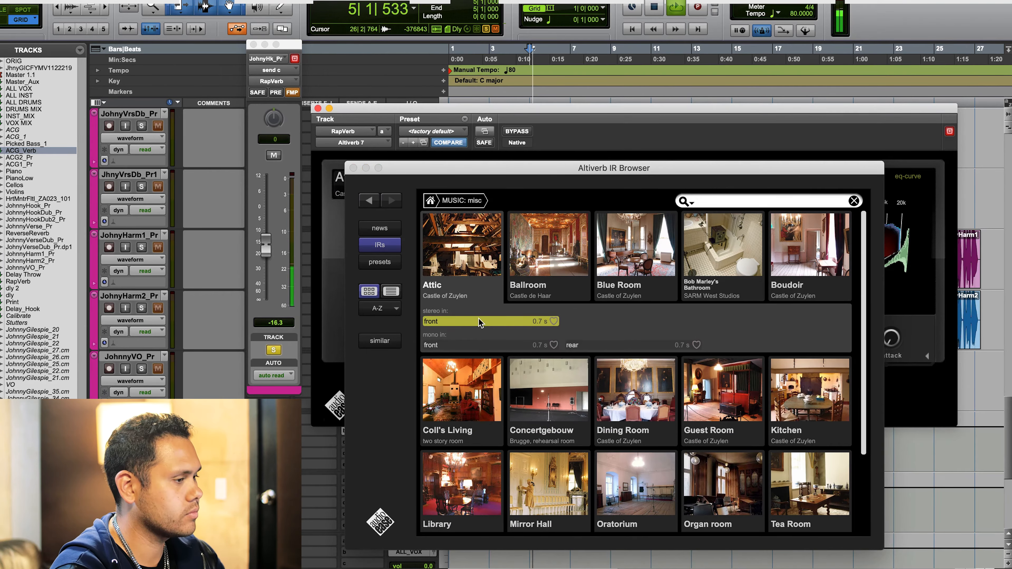
left_click(269, 246)
mouse_move(268, 246)
left_mouse_down()
mouse_move(266, 219)
mouse_move(270, 240)
left_mouse_up()
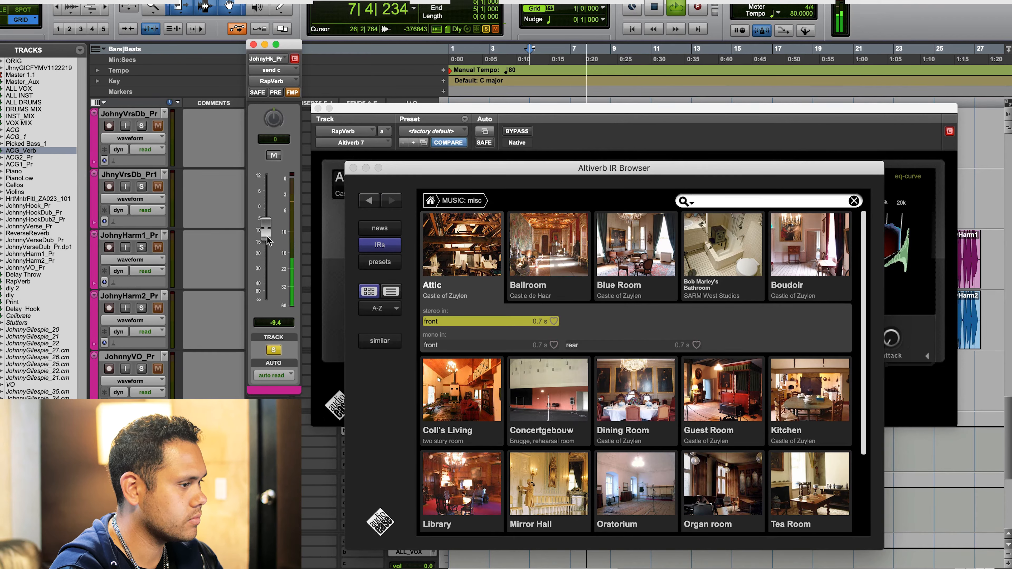